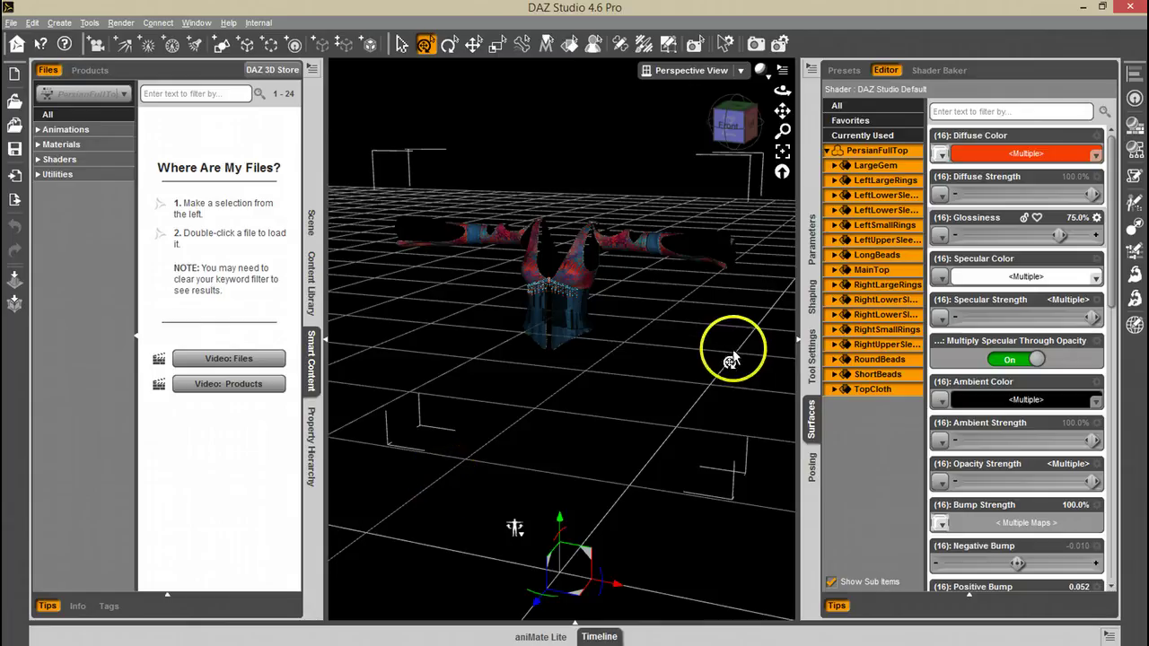
# - Orbit the view onto the jacket and filter the Surfaces pane down to its UV Set property
pyautogui.scroll(2, 649, 249)
pyautogui.scroll(2, 647, 249)
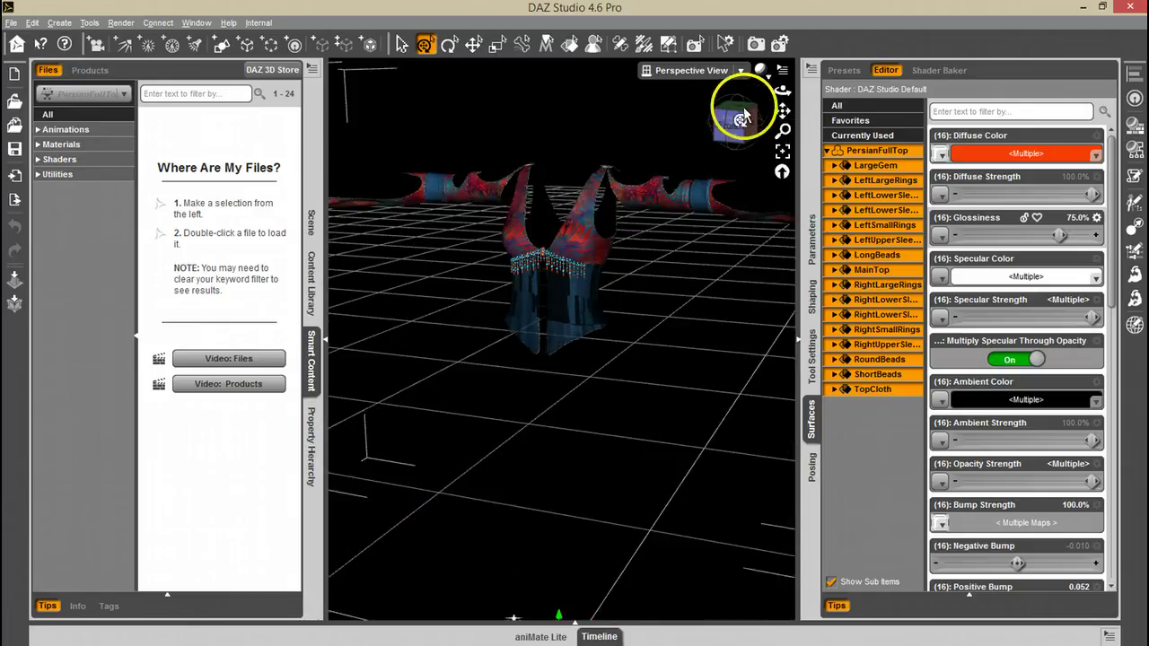
pyautogui.moveTo(571, 327)
pyautogui.keyDown('alt'); pyautogui.mouseDown()
pyautogui.moveTo(405, 329)
pyautogui.moveTo(575, 326)
pyautogui.mouseUp(); pyautogui.keyUp('alt')
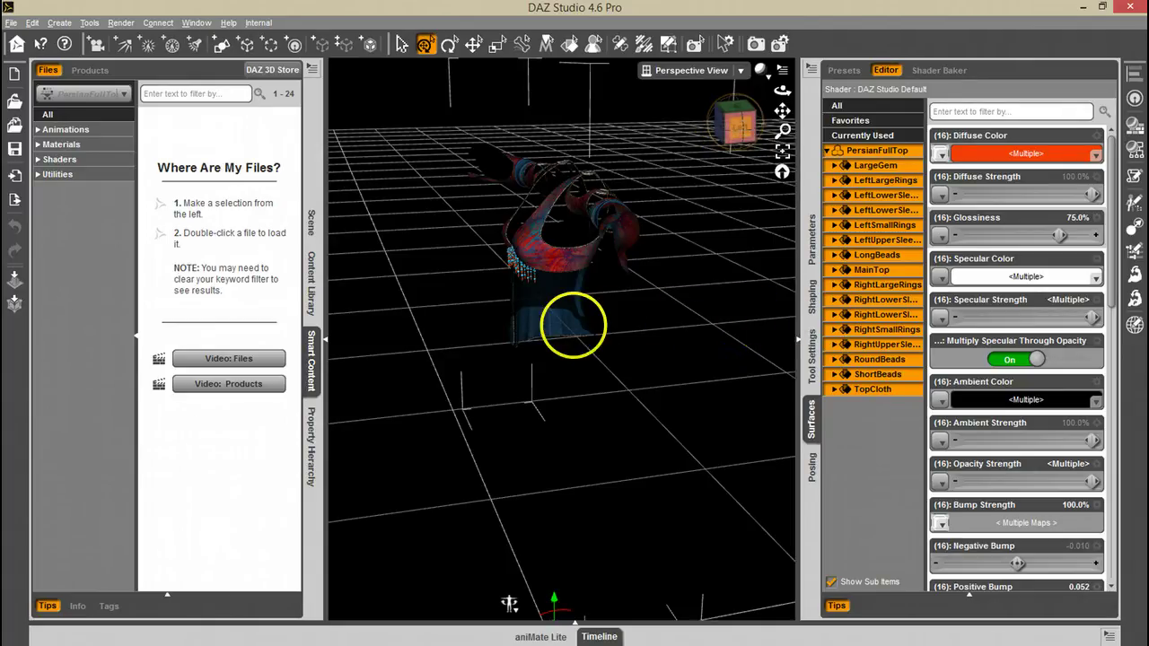
pyautogui.keyDown('alt'); pyautogui.moveTo(573, 325); pyautogui.dragTo(572, 320); pyautogui.keyUp('alt')
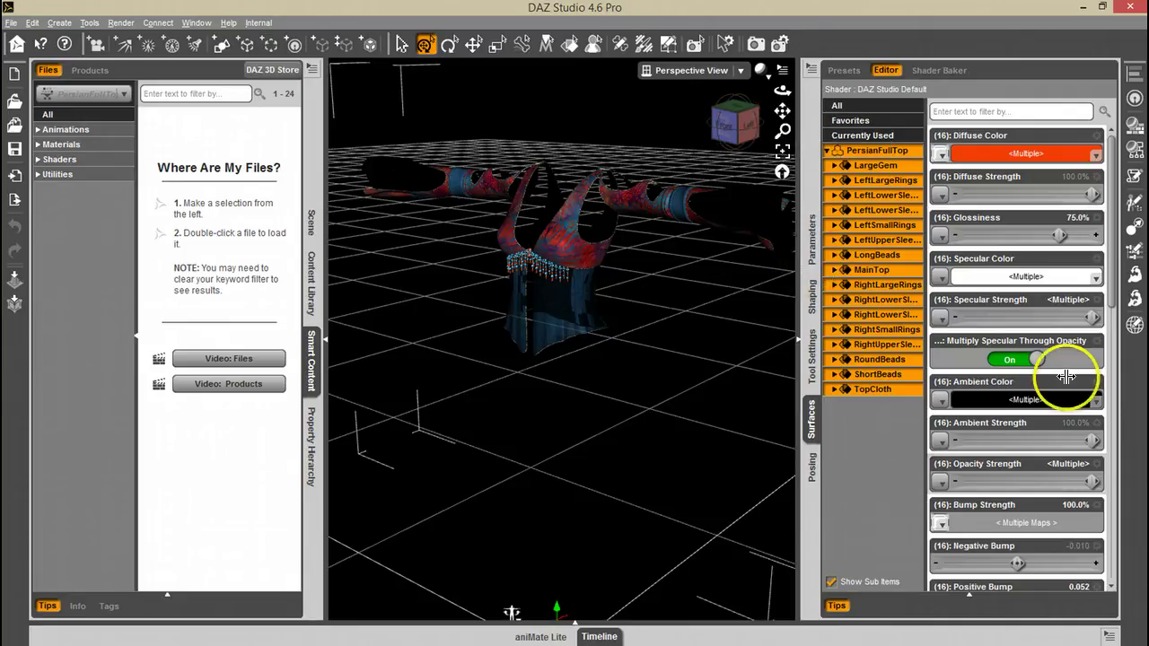
pyautogui.click(999, 112)
pyautogui.write('uv')
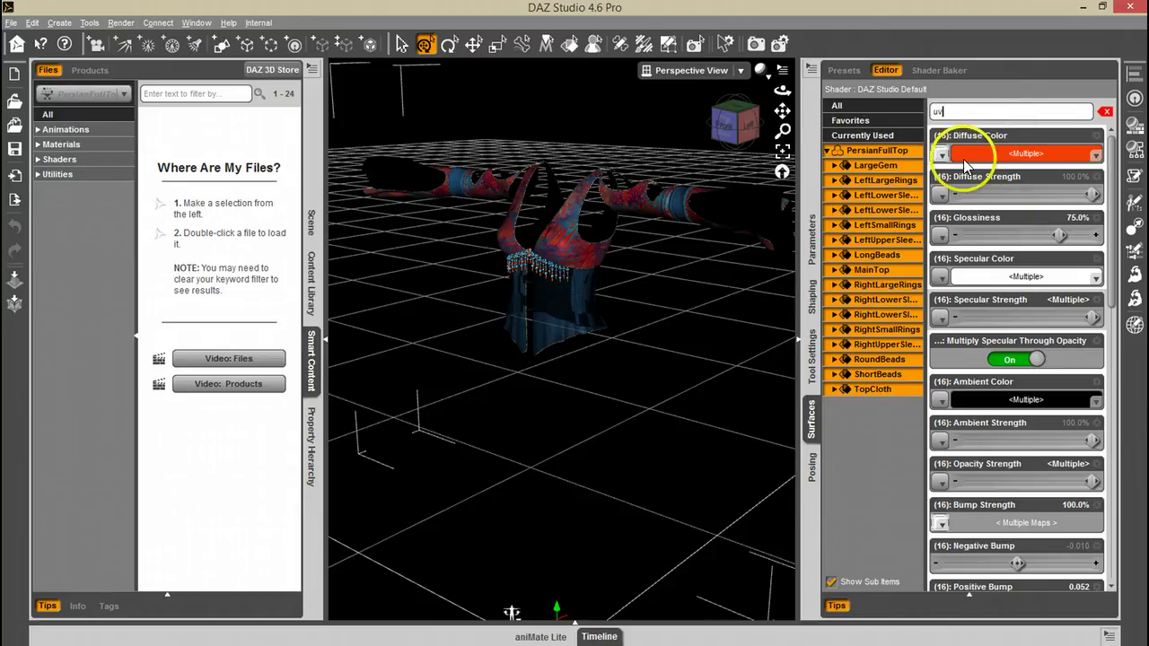
pyautogui.press('Return')
pyautogui.click(994, 162)
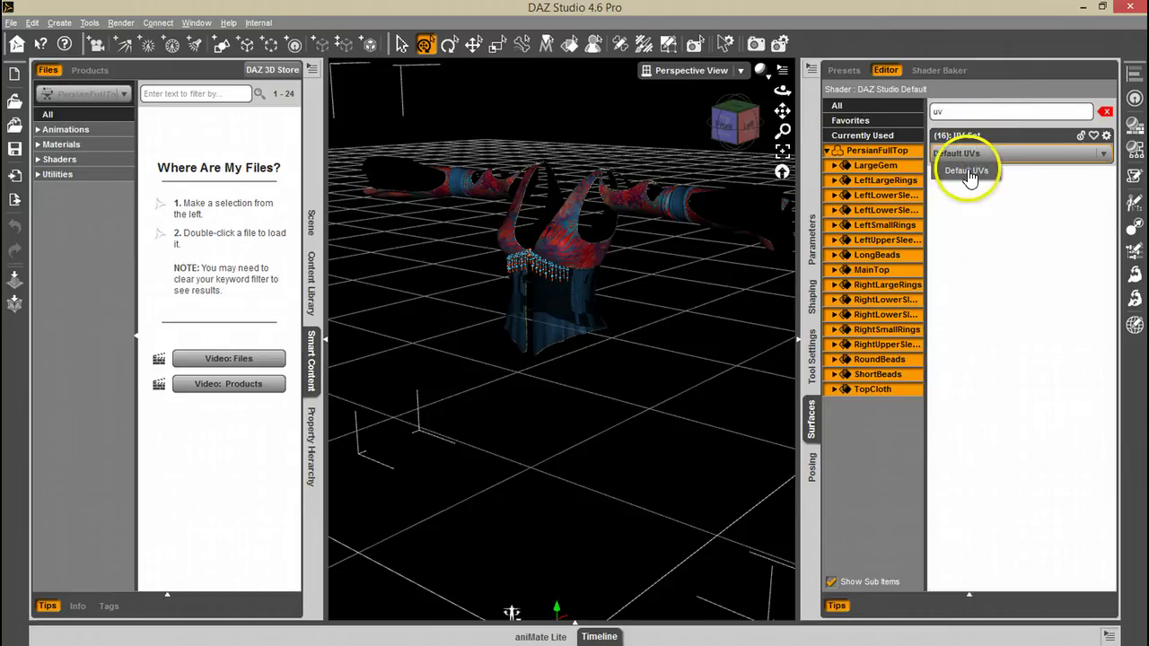
pyautogui.click(993, 209)
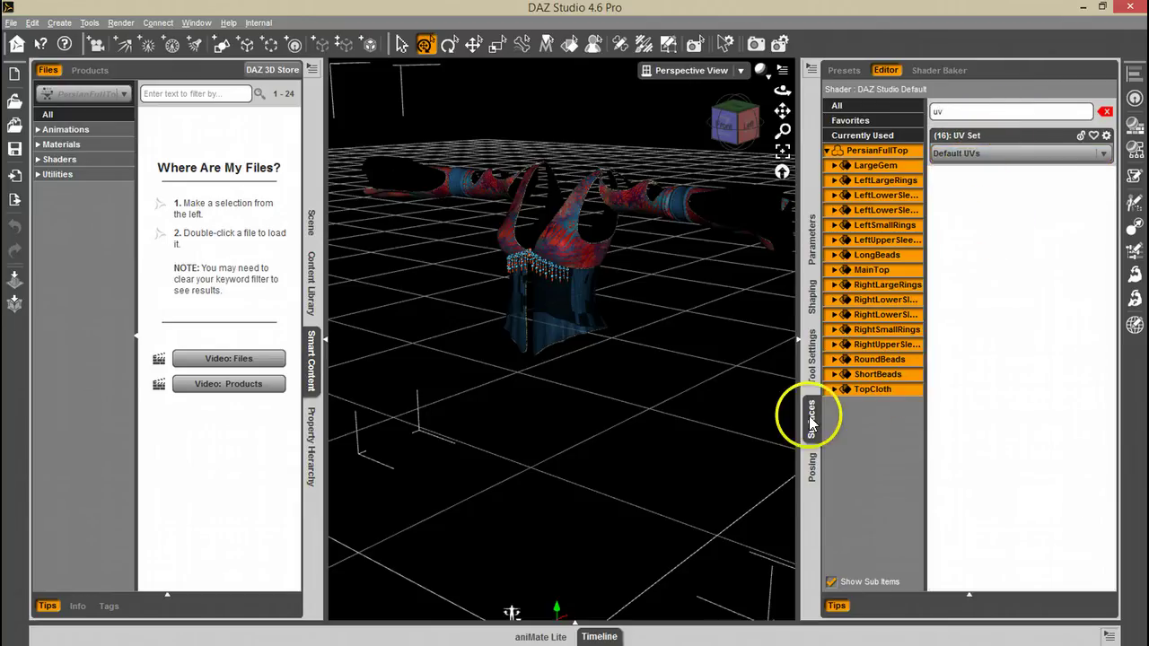
# - Load ShirtUVs.obj as an extra UV set named New
pyautogui.click(812, 71)
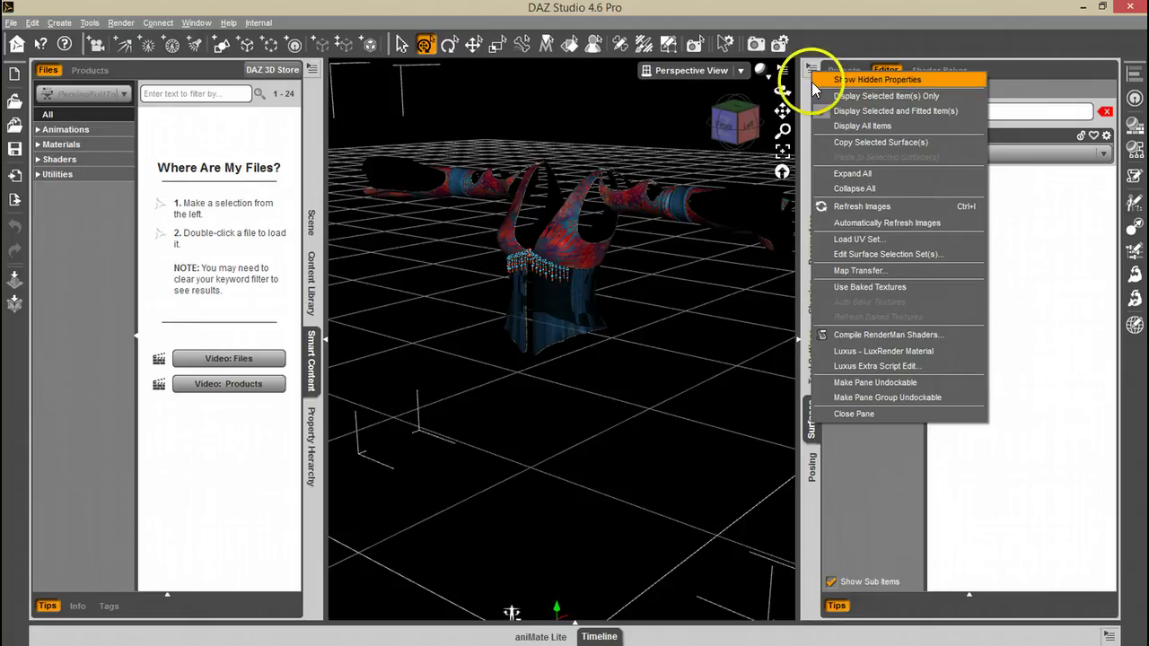
pyautogui.click(862, 239)
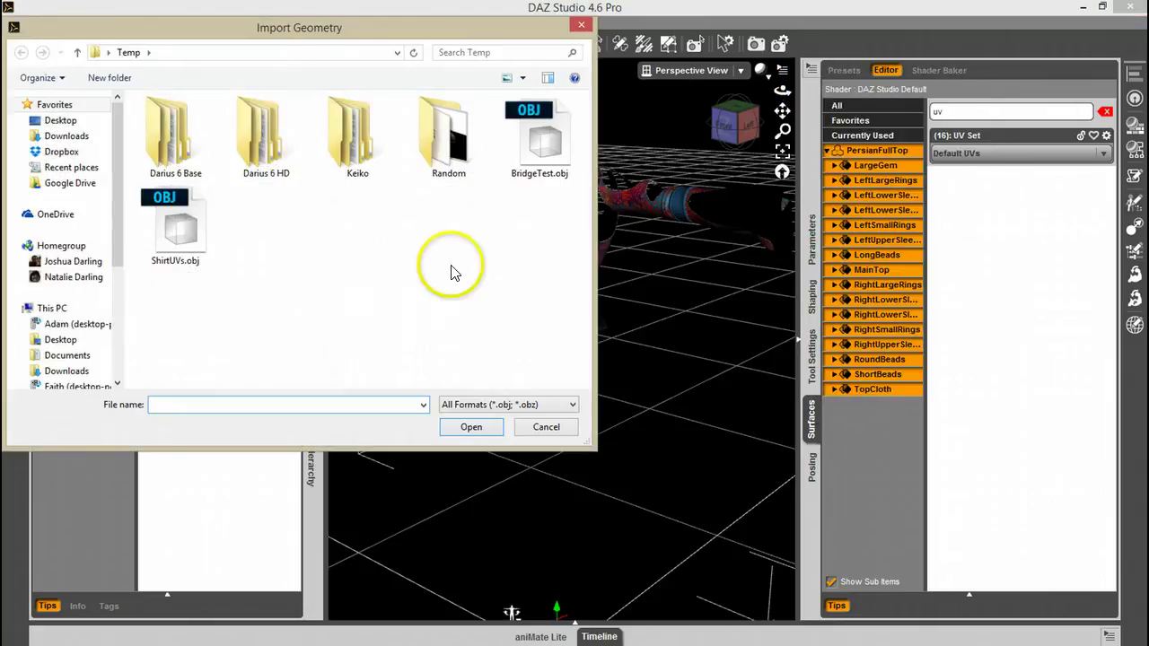
pyautogui.doubleClick(177, 229)
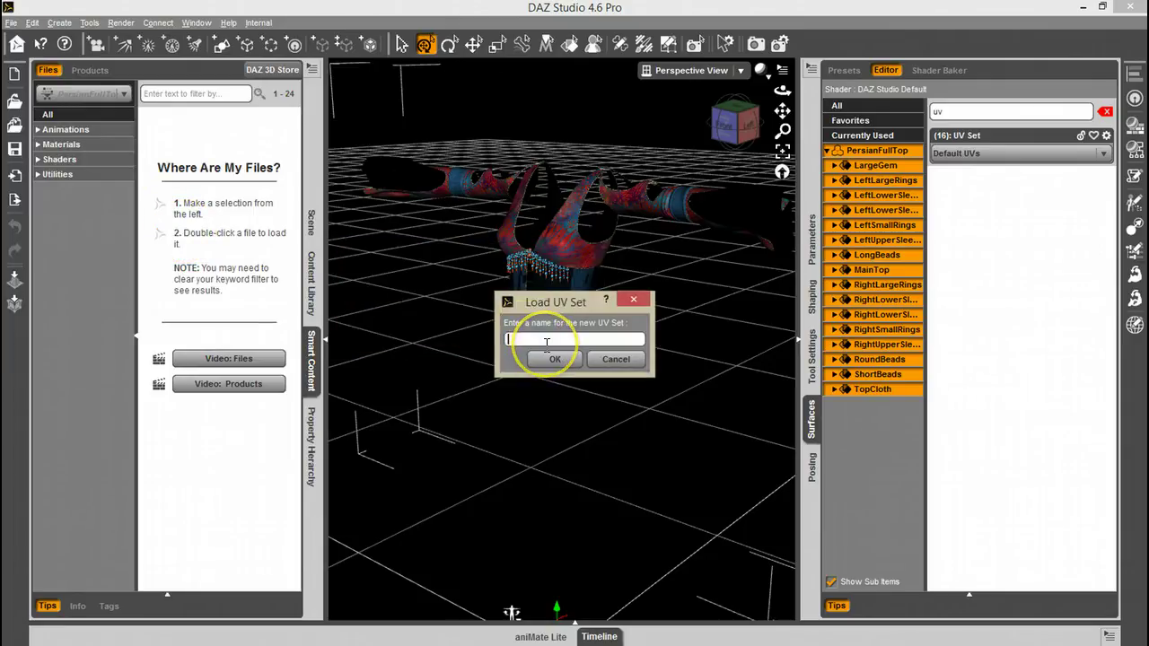
pyautogui.write('New')
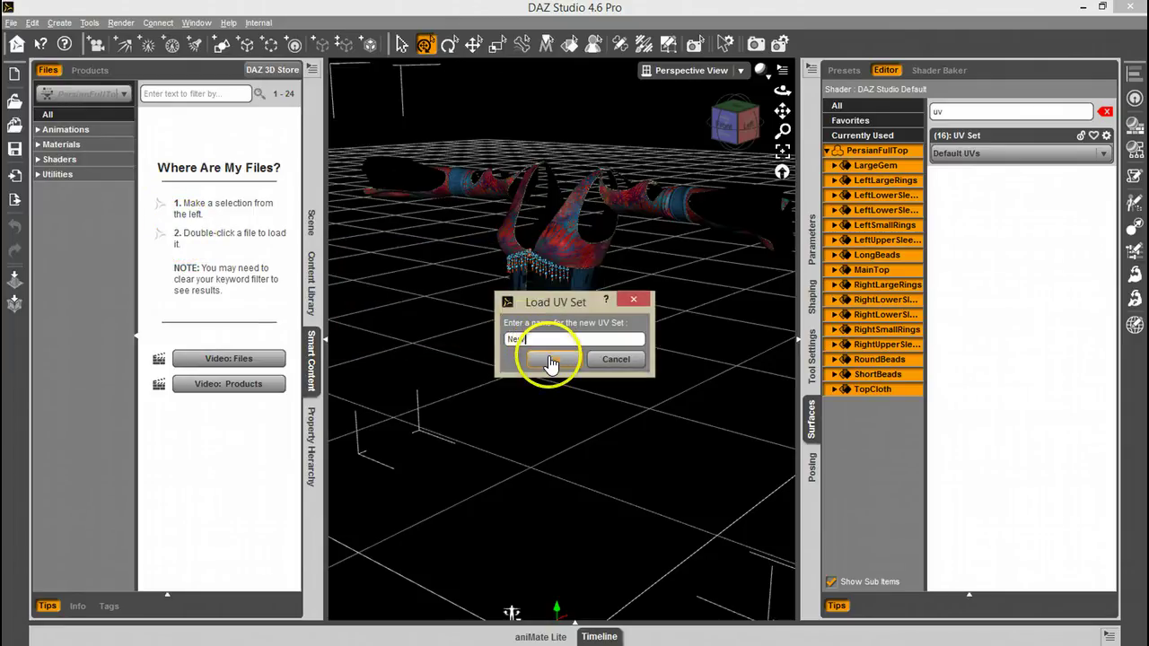
pyautogui.click(551, 360)
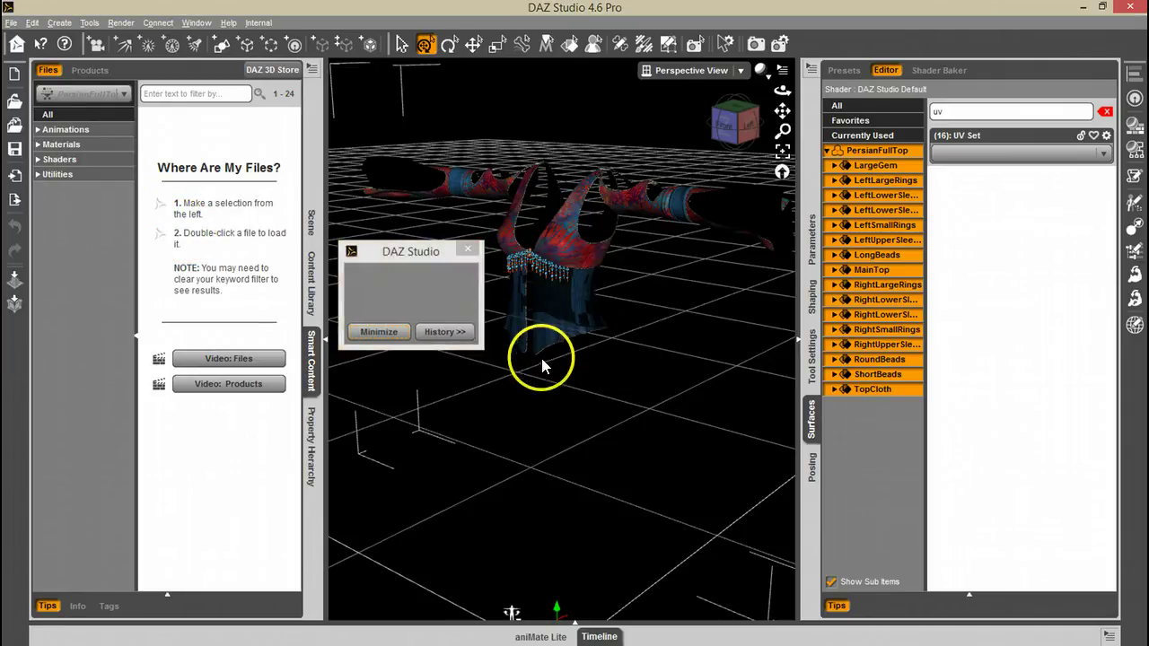
pyautogui.click(1001, 154)
# - Set the shirt's UV Set to New, compare against Default UVs, then return to New
pyautogui.click(965, 185)
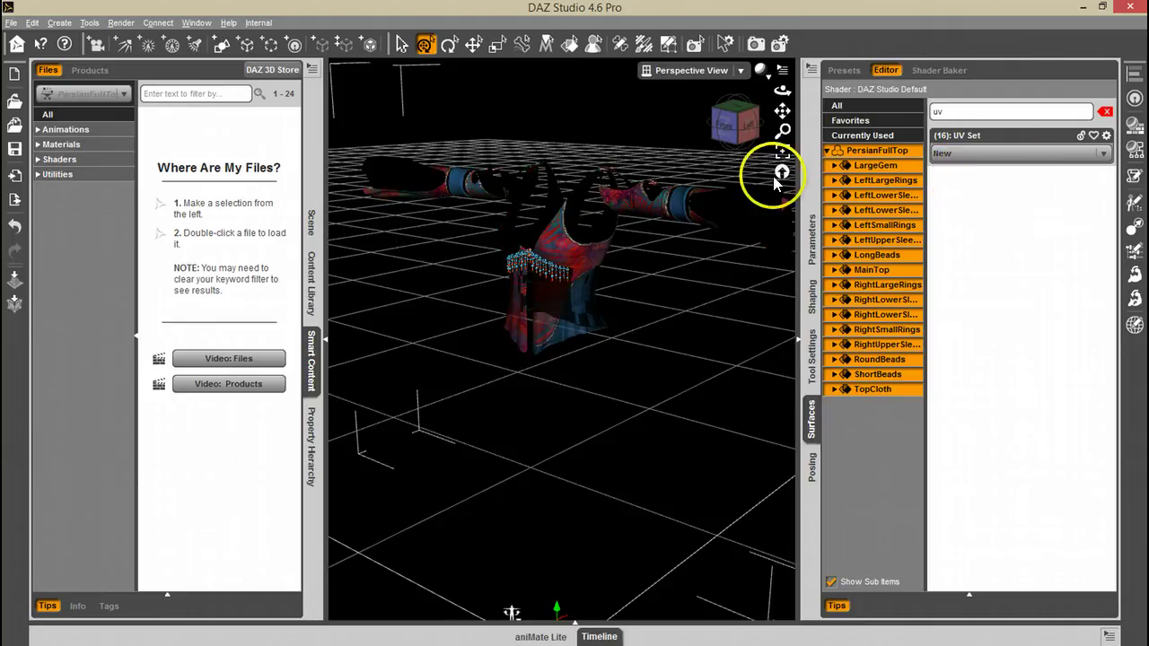
pyautogui.click(974, 154)
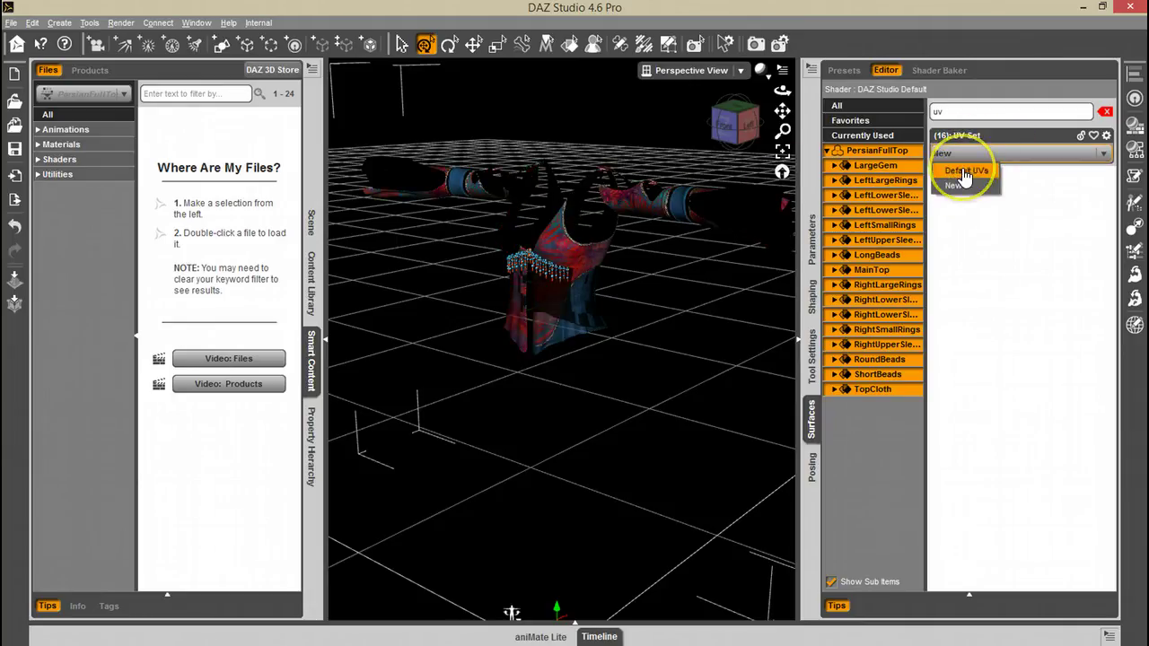
pyautogui.click(964, 172)
pyautogui.click(962, 155)
pyautogui.click(966, 185)
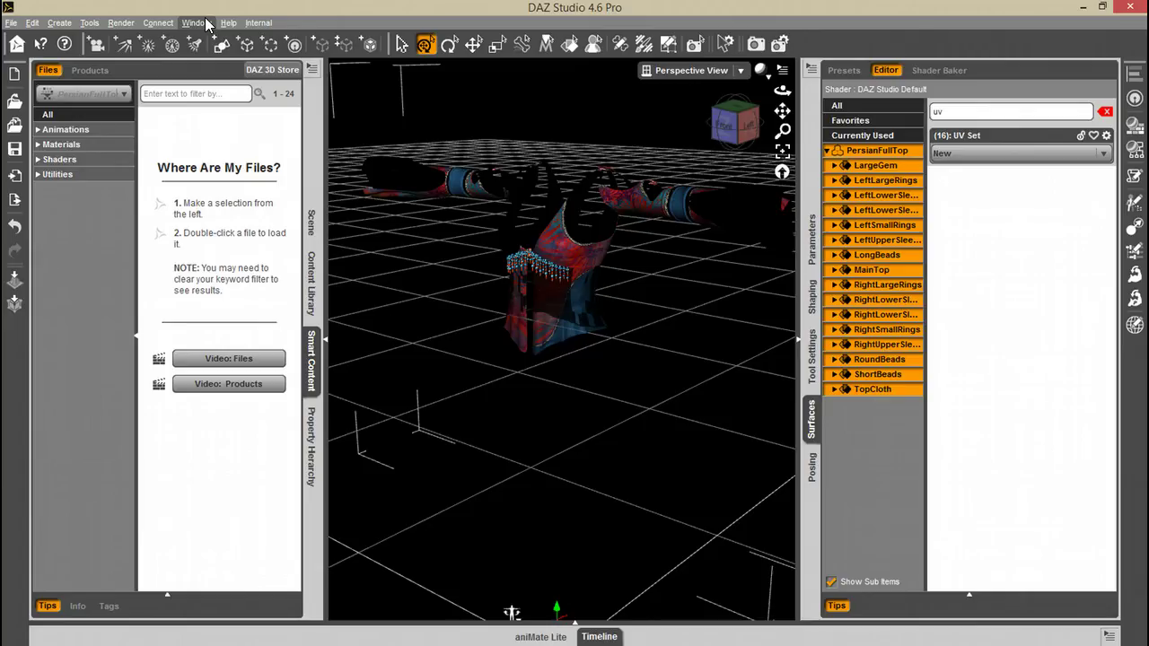
# - Save the New UV set as a UV asset in E:/My DAZ Content, product Base
pyautogui.click(12, 22)
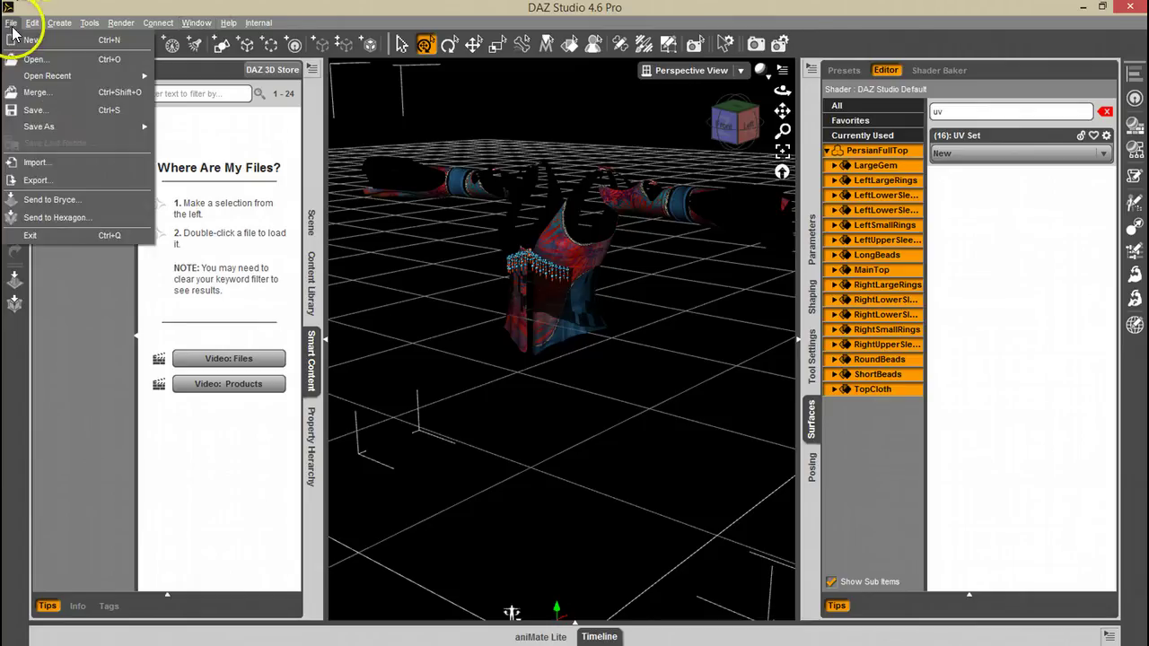
pyautogui.moveTo(119, 127)
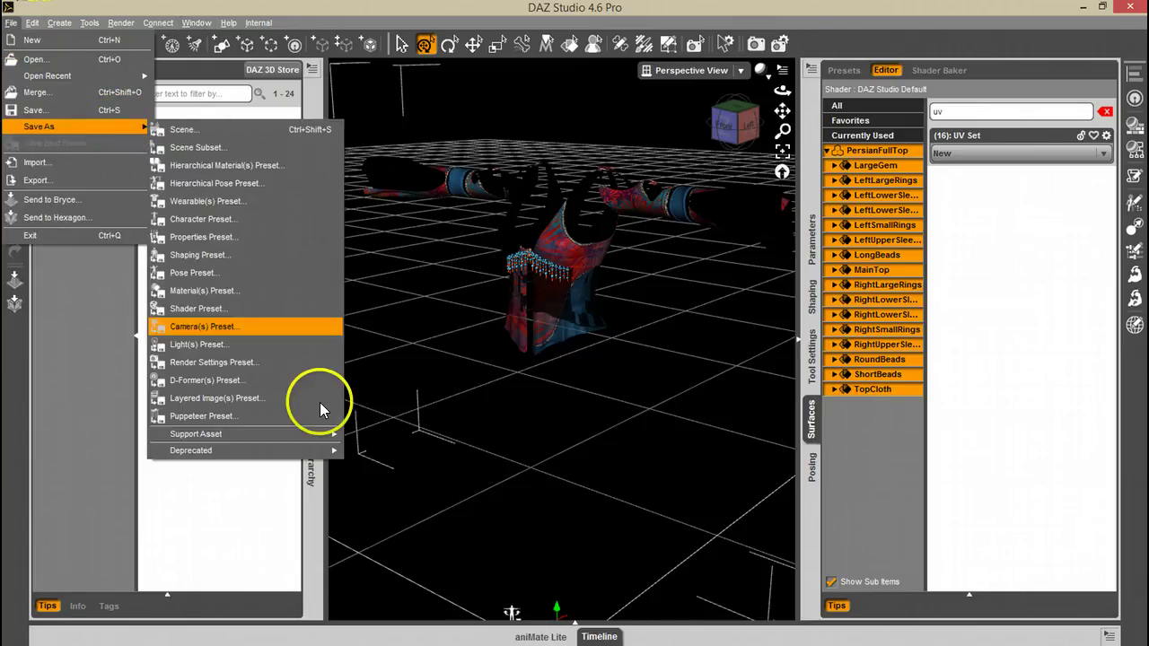
pyautogui.moveTo(324, 432)
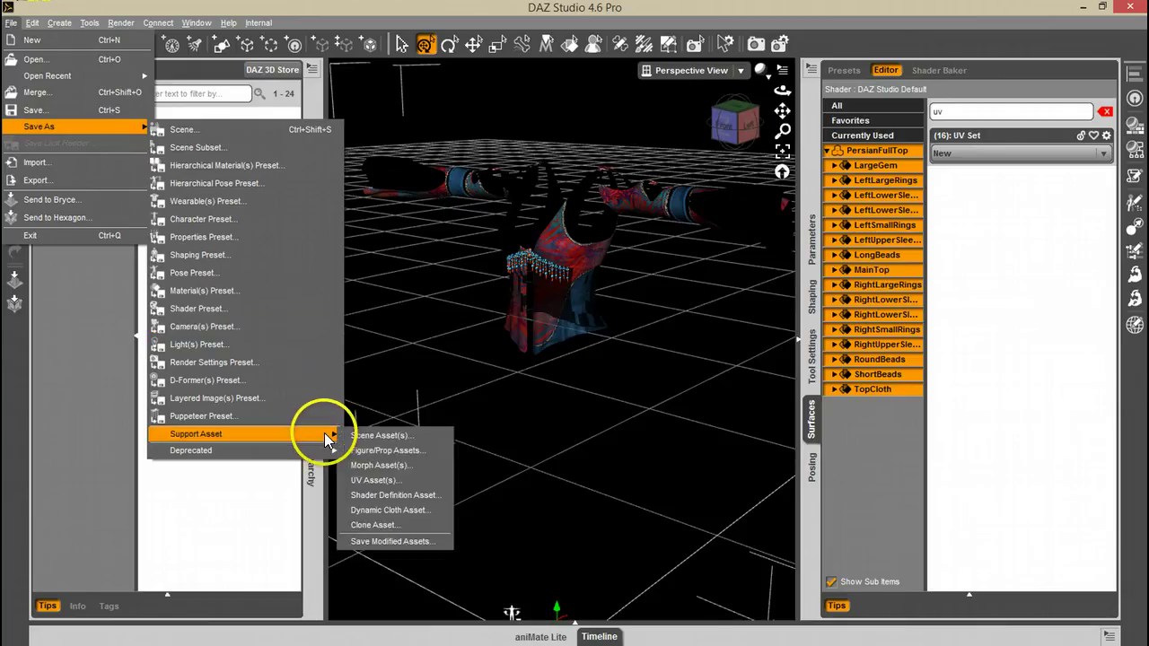
pyautogui.click(396, 481)
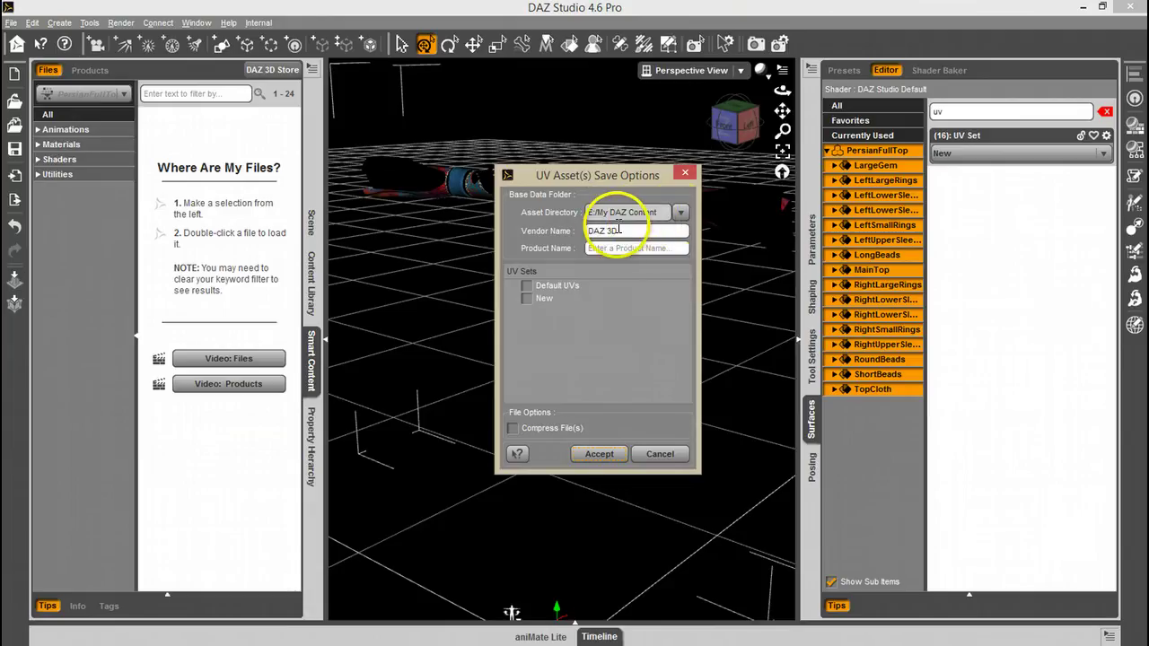
pyautogui.click(679, 212)
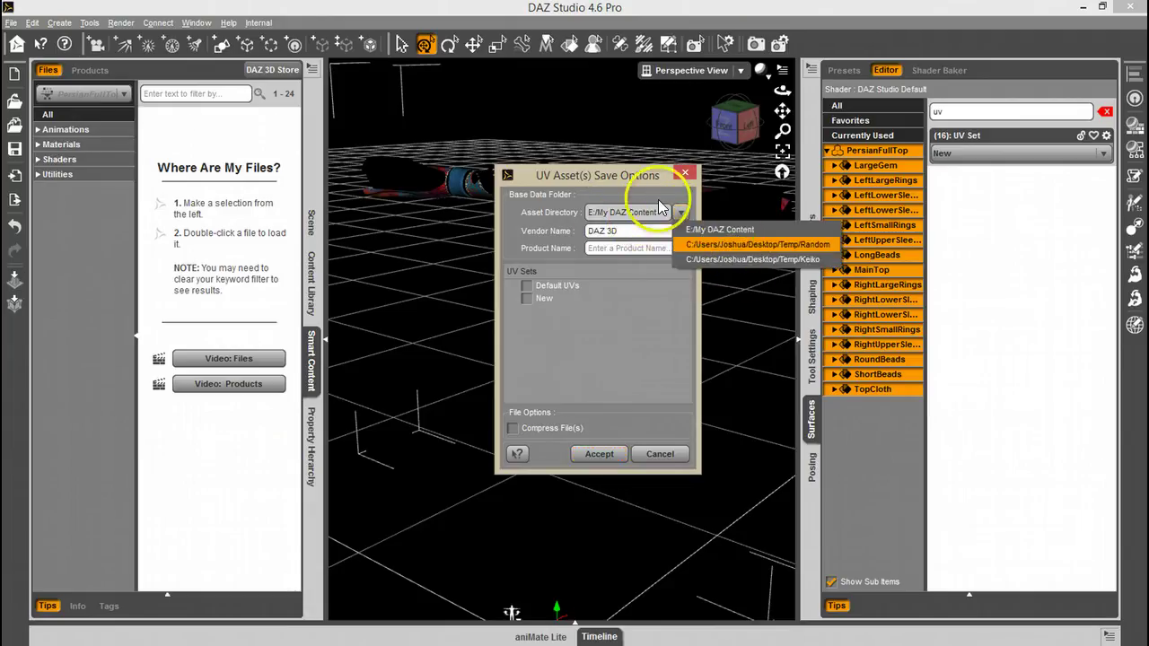
pyautogui.click(657, 207)
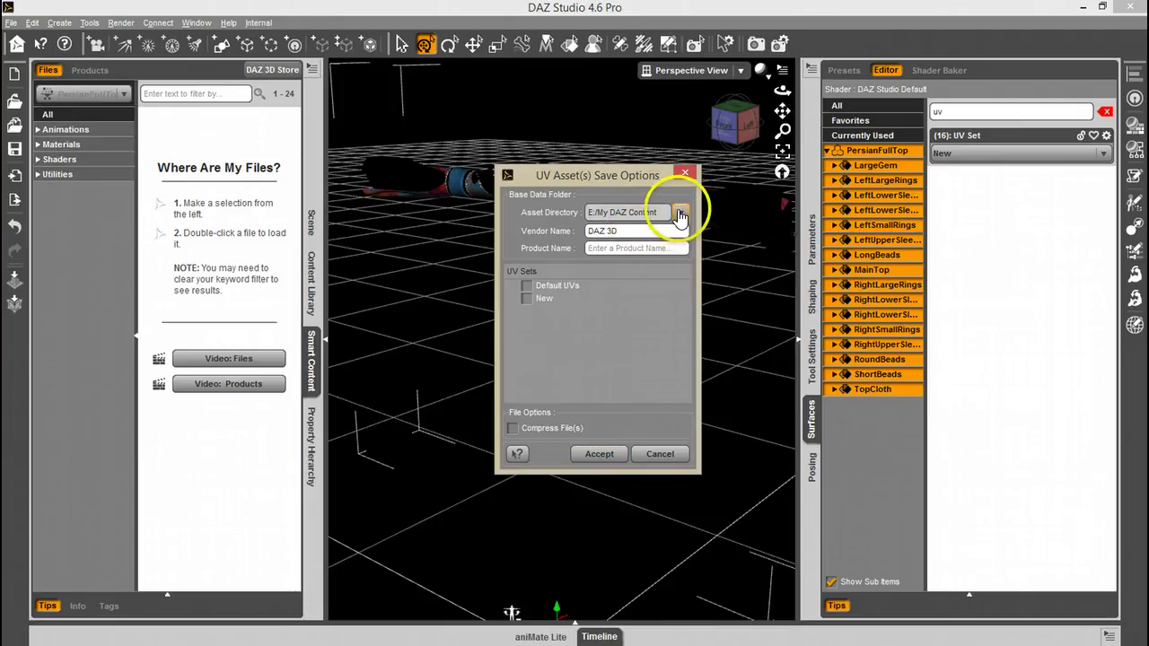
pyautogui.click(615, 233)
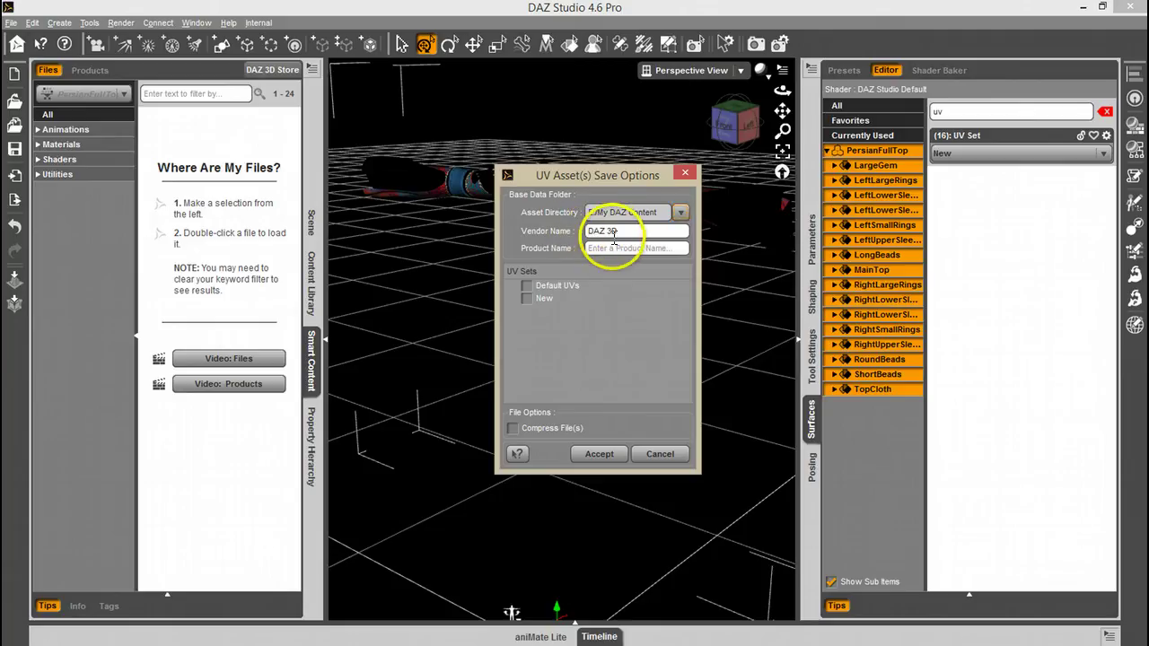
pyautogui.click(611, 250)
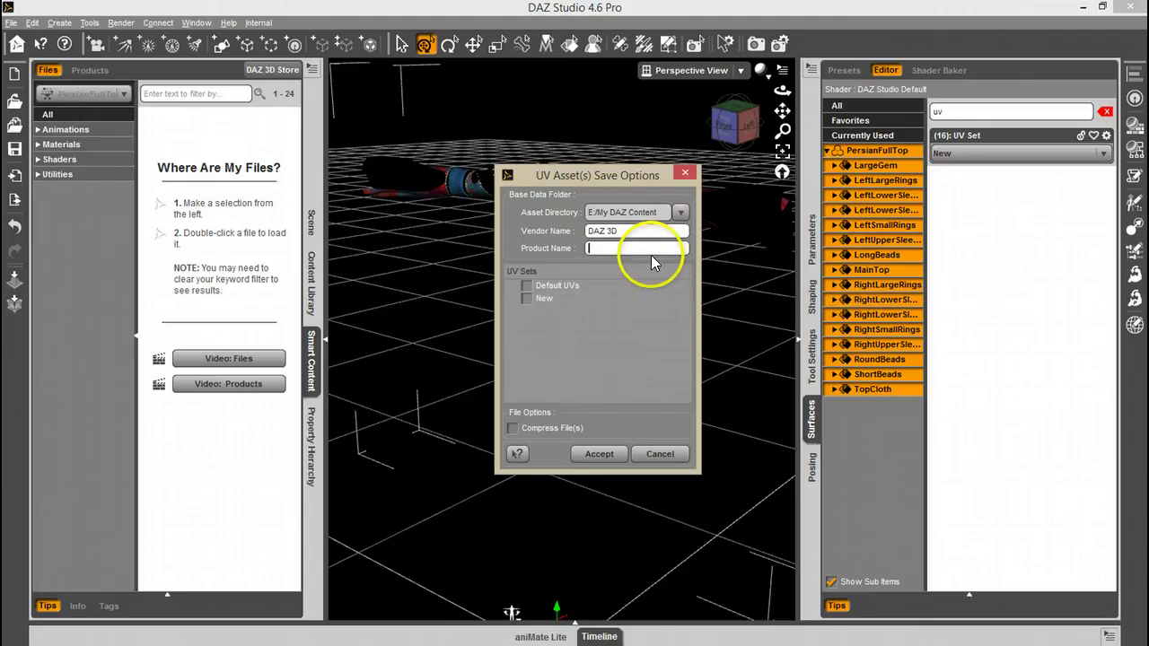
pyautogui.write('Base')
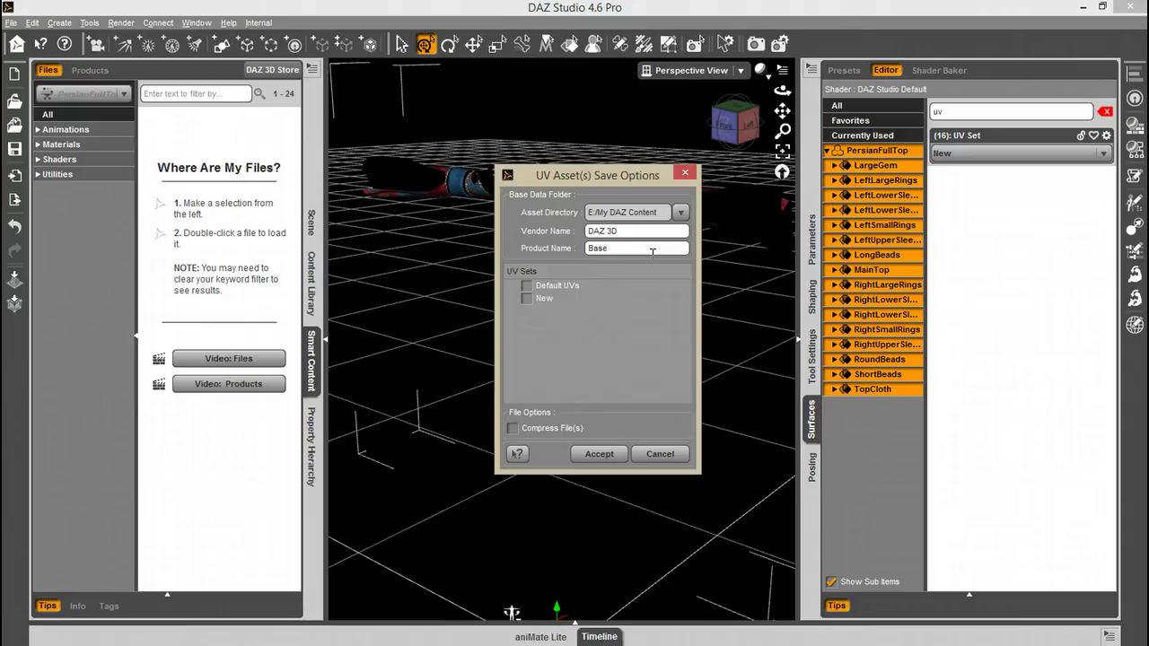
pyautogui.click(526, 299)
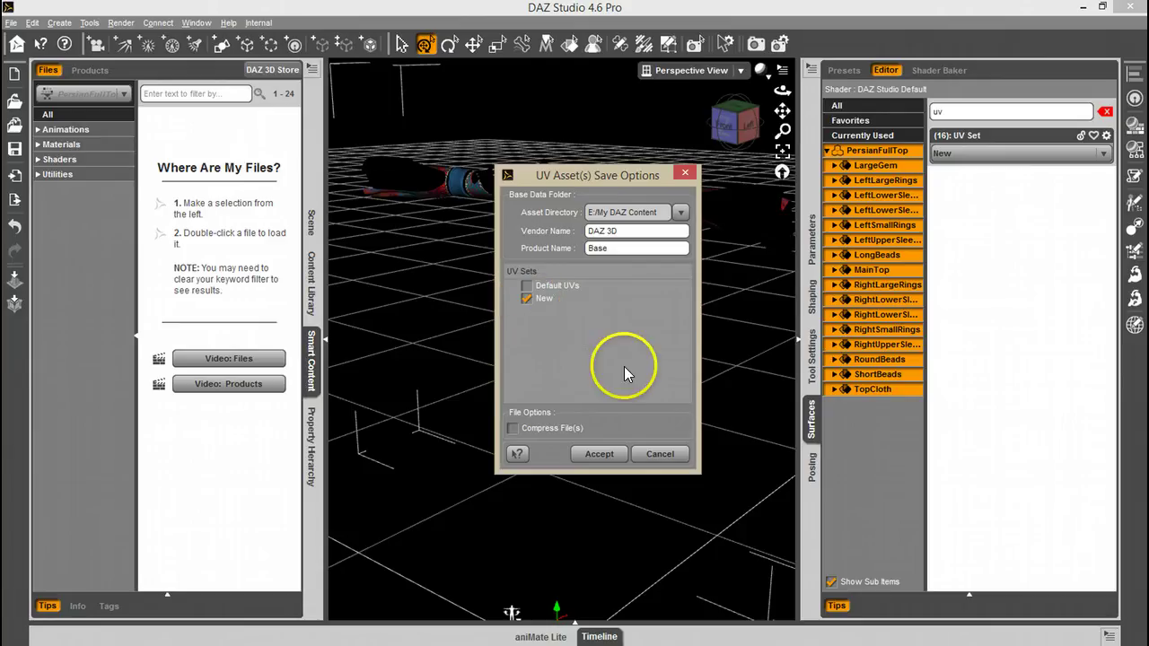
pyautogui.click(602, 458)
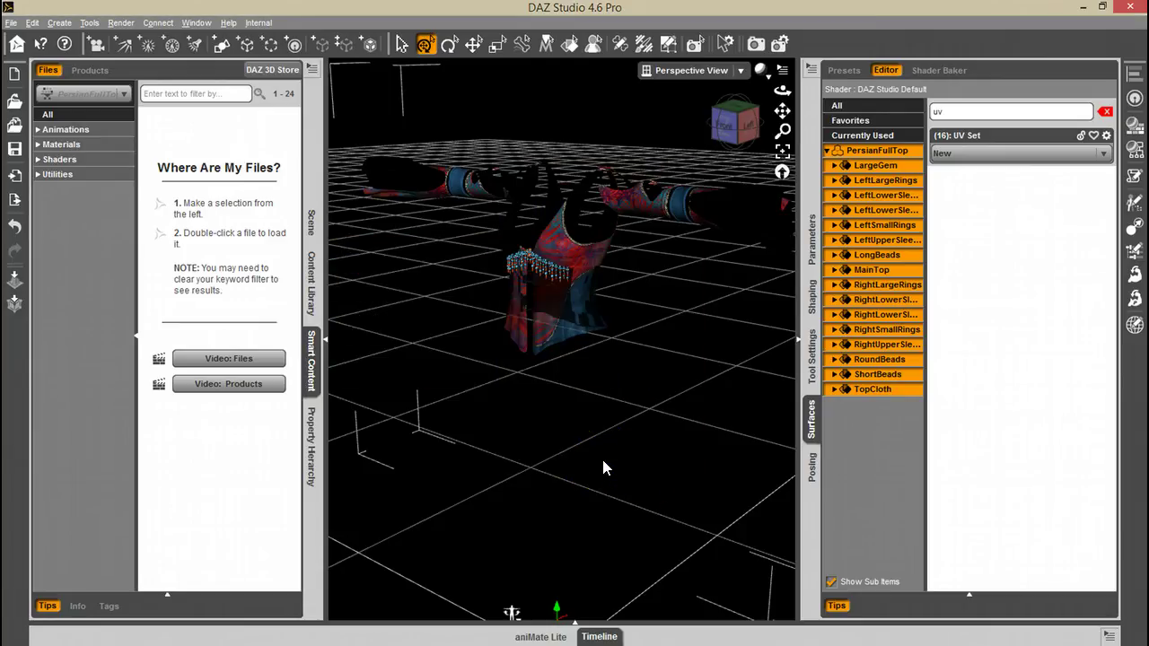
# - Start a new scene without saving and load the FullTop wardrobe item
pyautogui.click(14, 76)
pyautogui.click(573, 353)
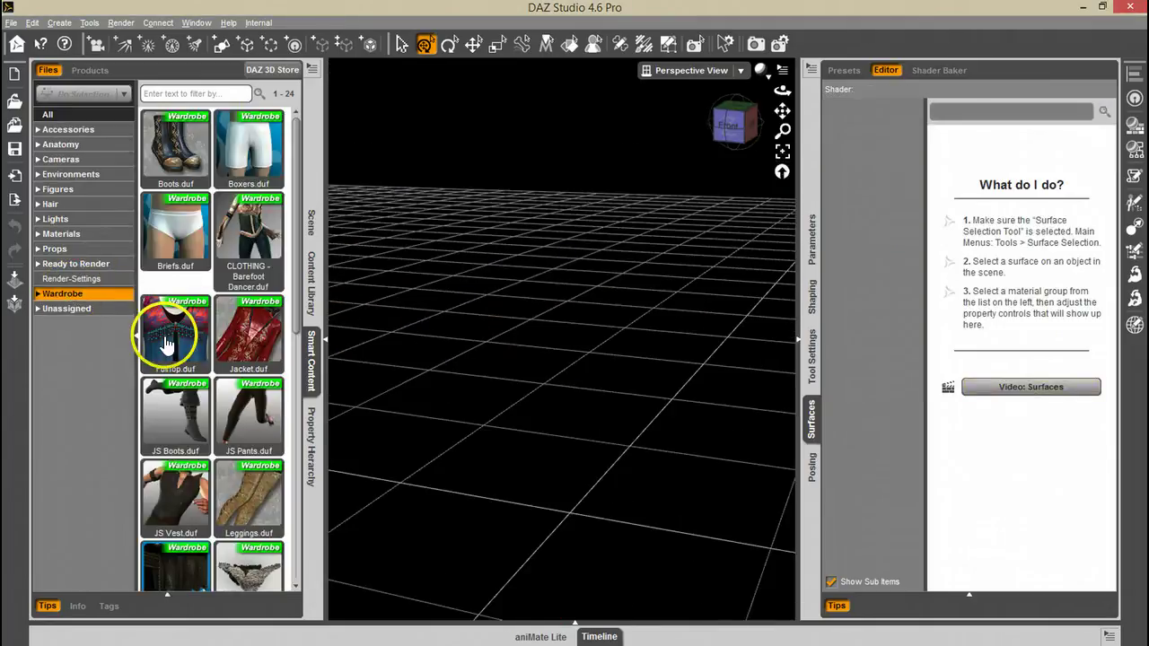
pyautogui.doubleClick(164, 335)
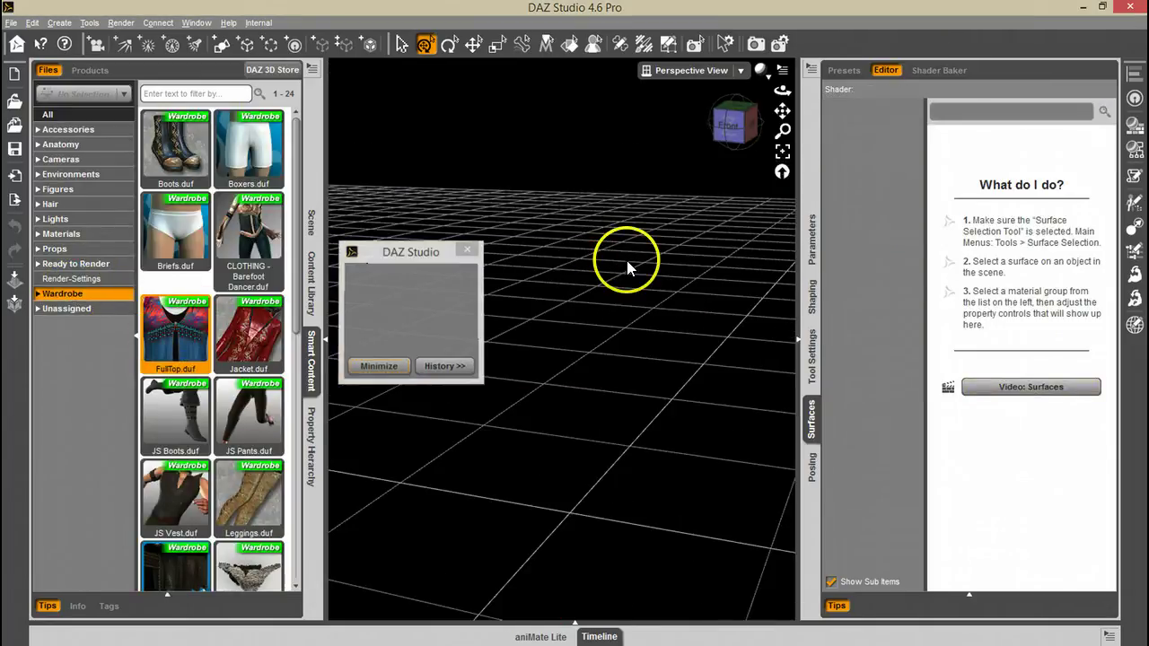
pyautogui.scroll(3, 626, 263)
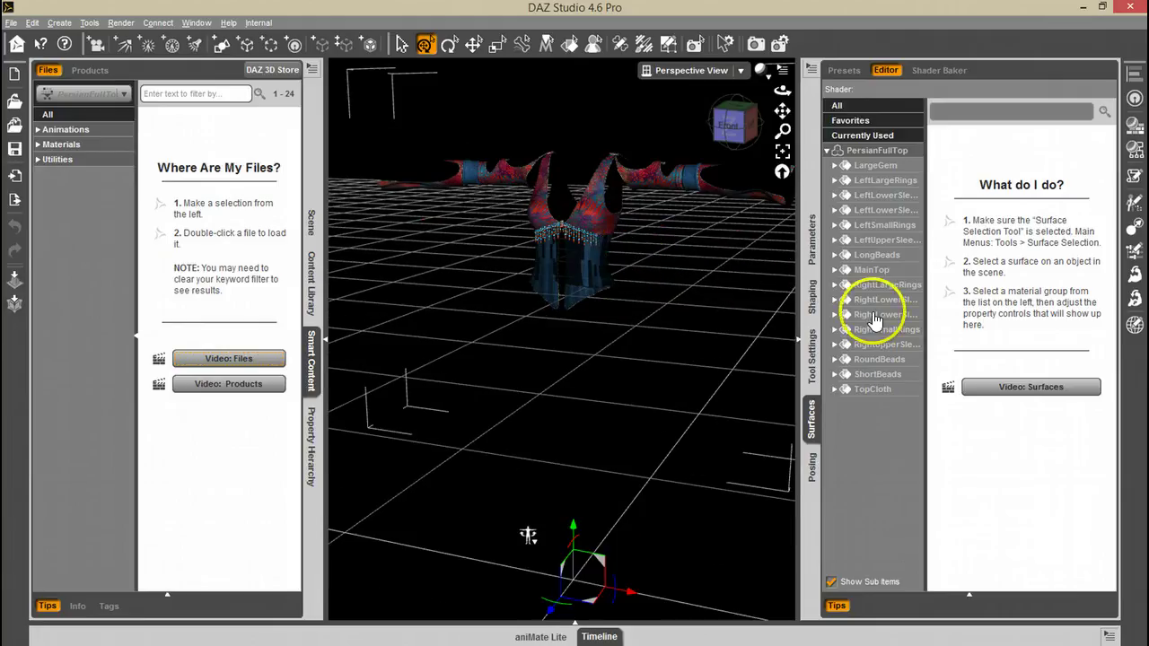
# - Select all the top's surfaces, try the New UV set, then revert to Default UVs
pyautogui.click(883, 154)
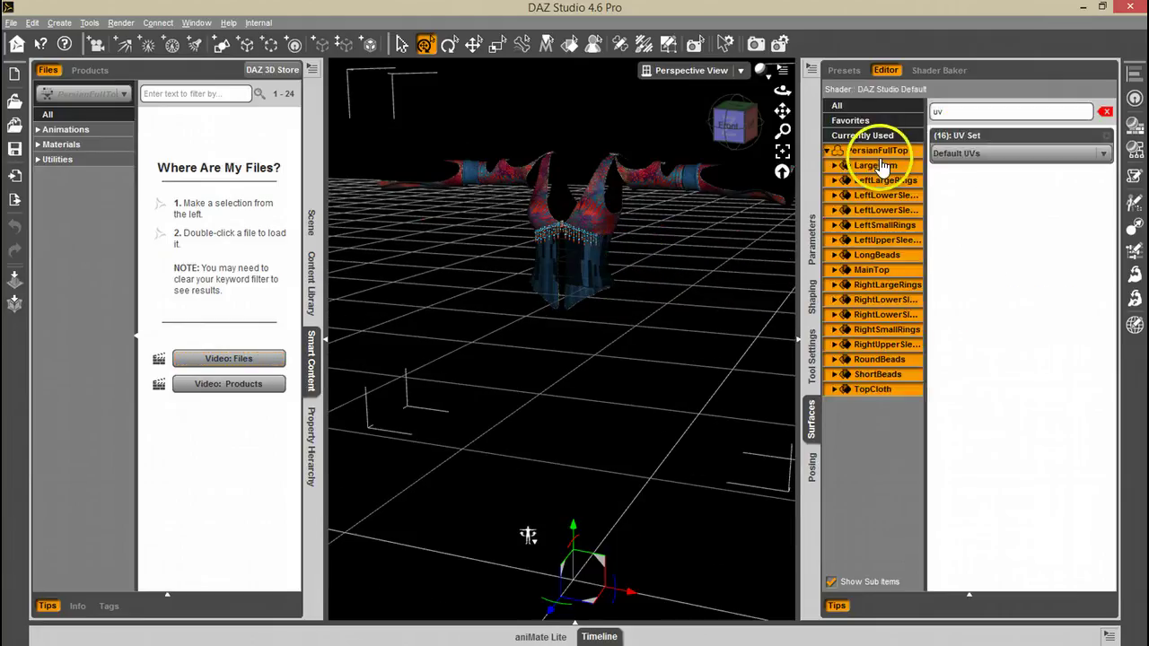
pyautogui.click(988, 154)
pyautogui.click(974, 187)
pyautogui.click(988, 153)
pyautogui.click(968, 170)
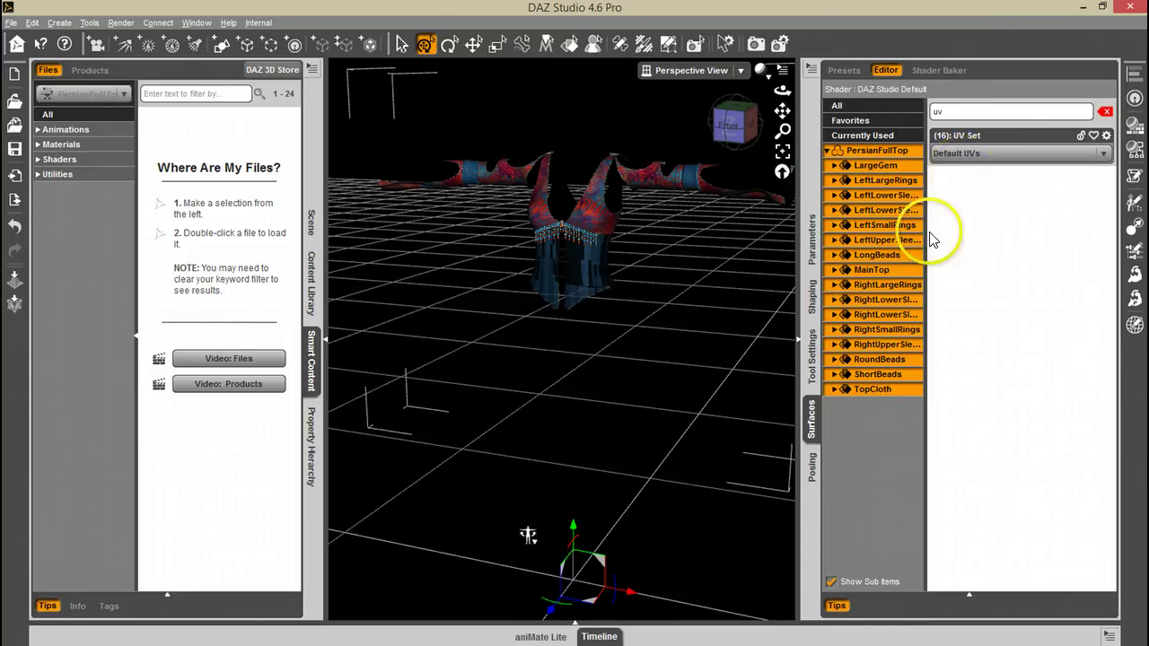
pyautogui.rightClick(811, 415)
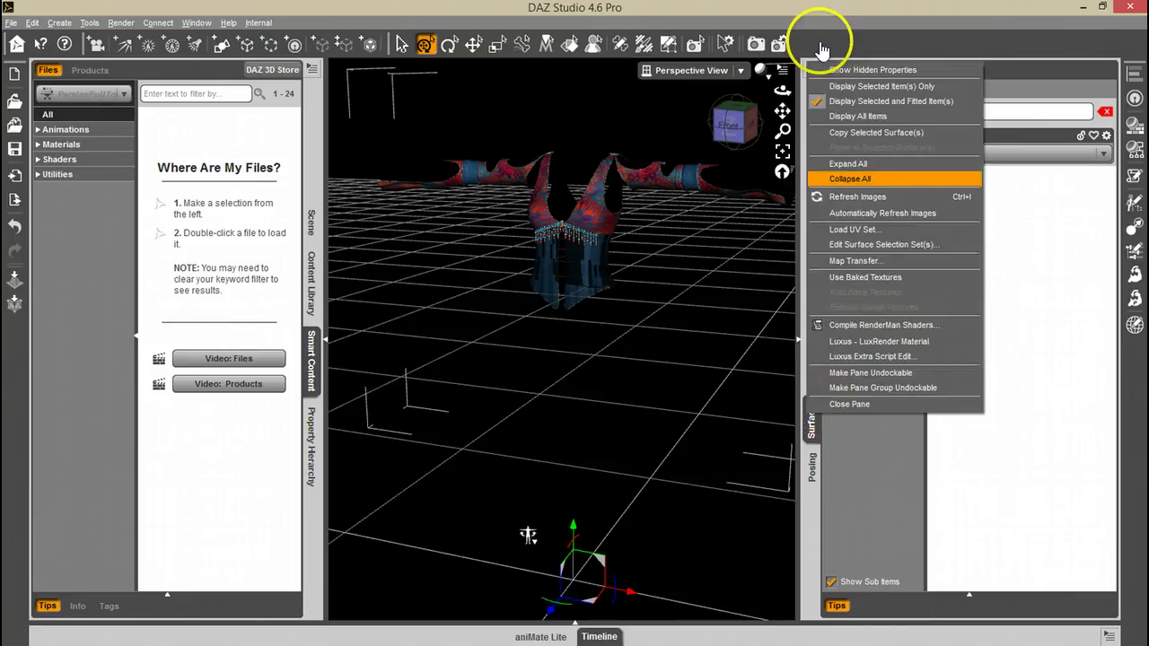
pyautogui.click(821, 23)
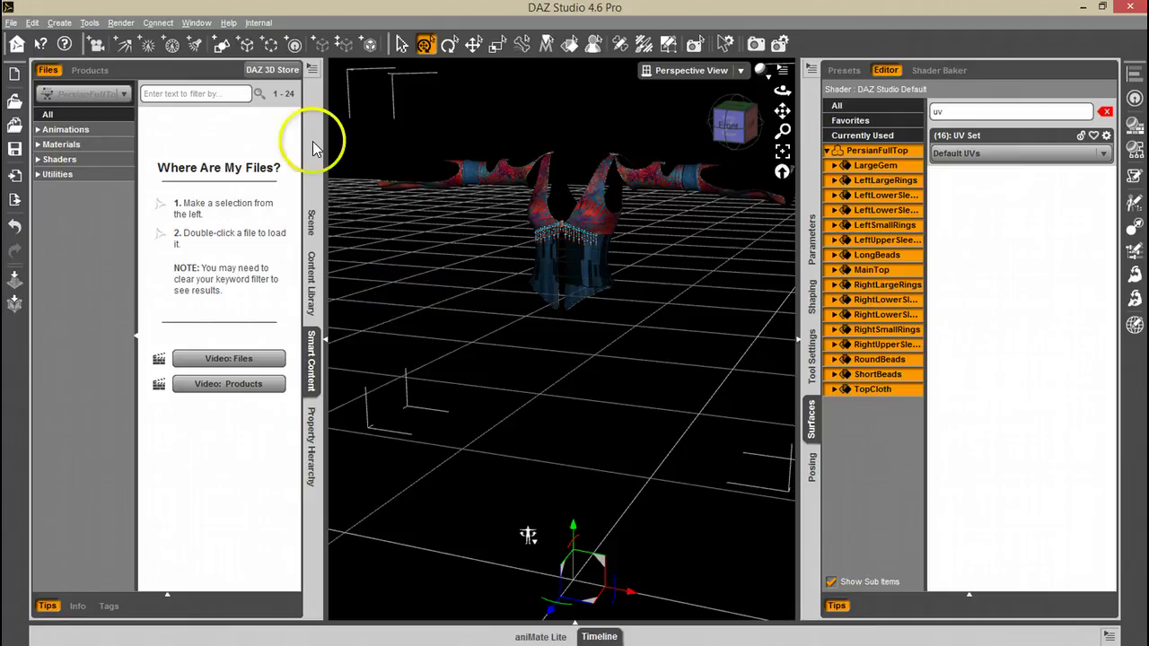
# - Update the top's full base geometry from ShirtUVs.obj using the DAZ Studio (1 unit = 1cm) preset
pyautogui.click(33, 24)
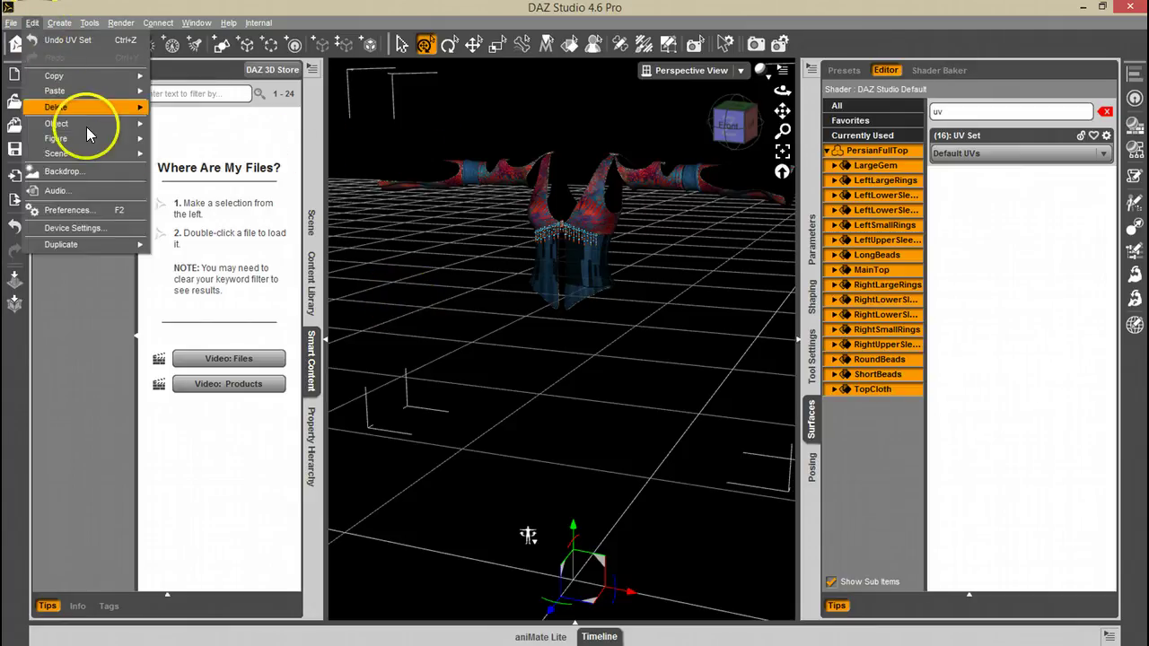
pyautogui.moveTo(128, 144)
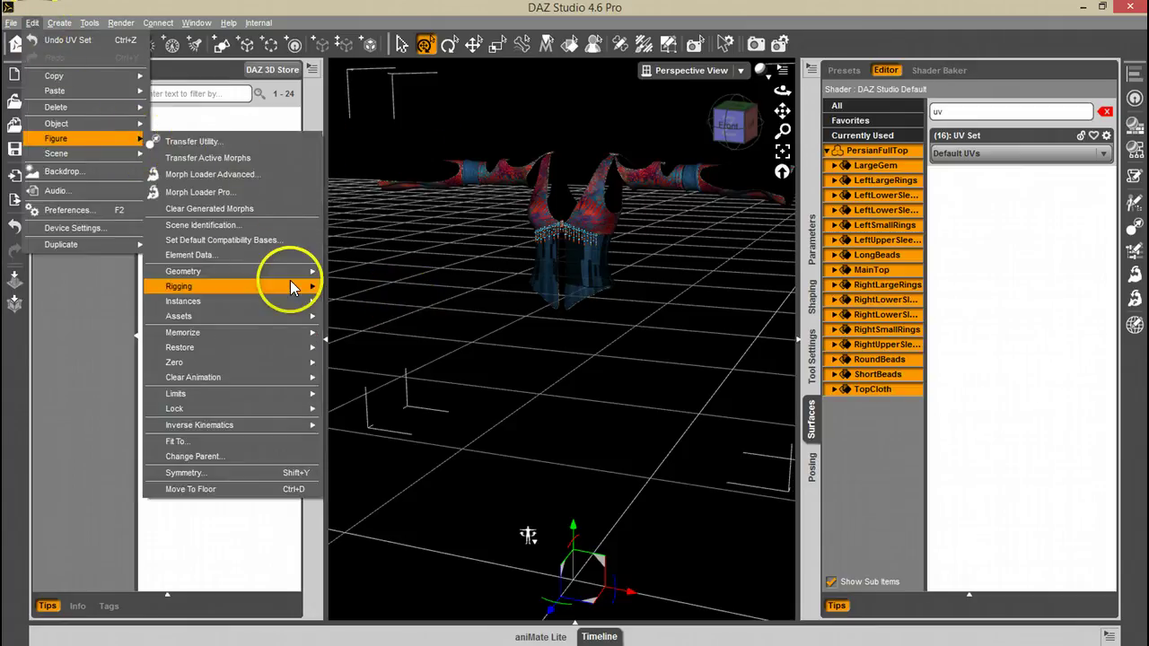
pyautogui.moveTo(293, 276)
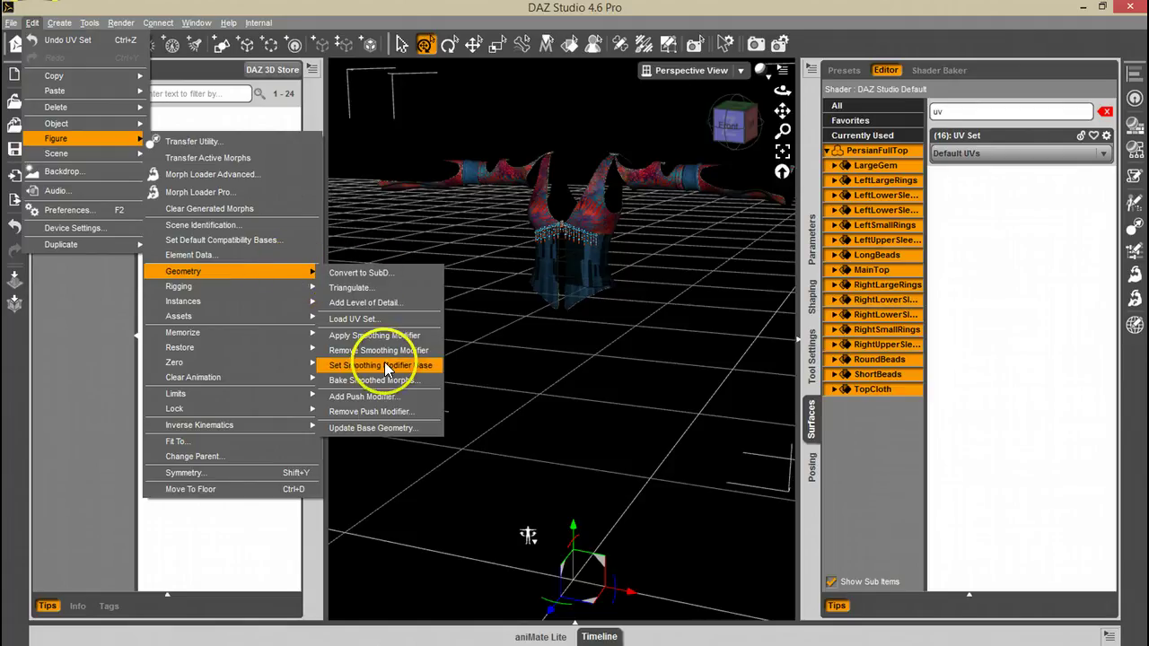
pyautogui.click(393, 429)
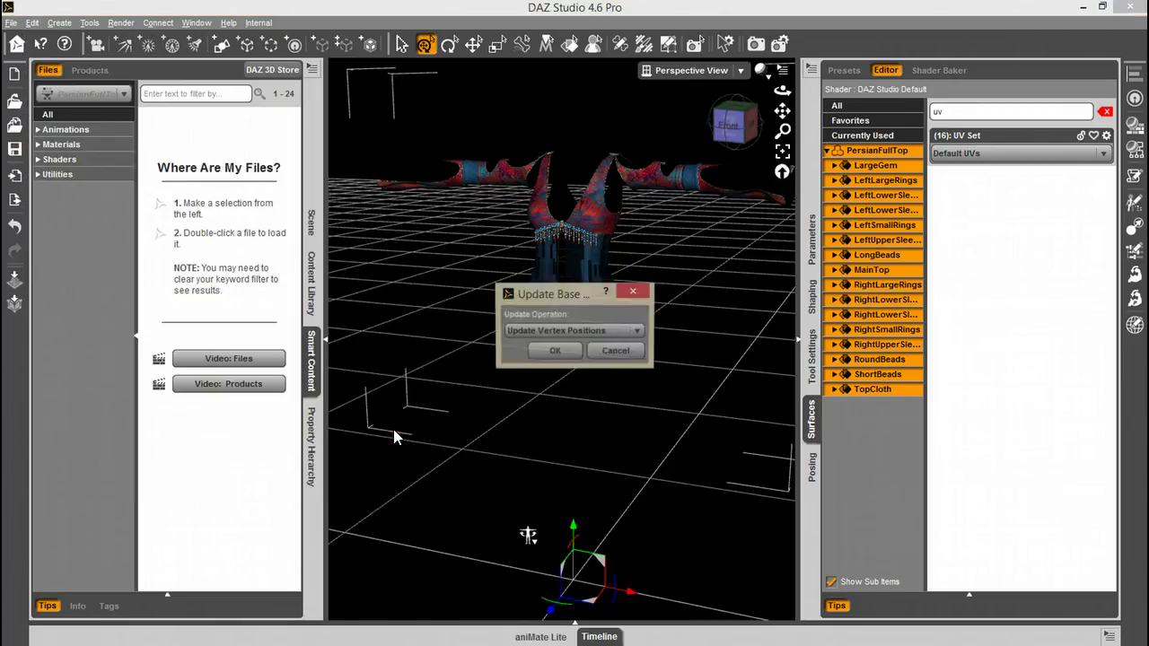
pyautogui.click(561, 332)
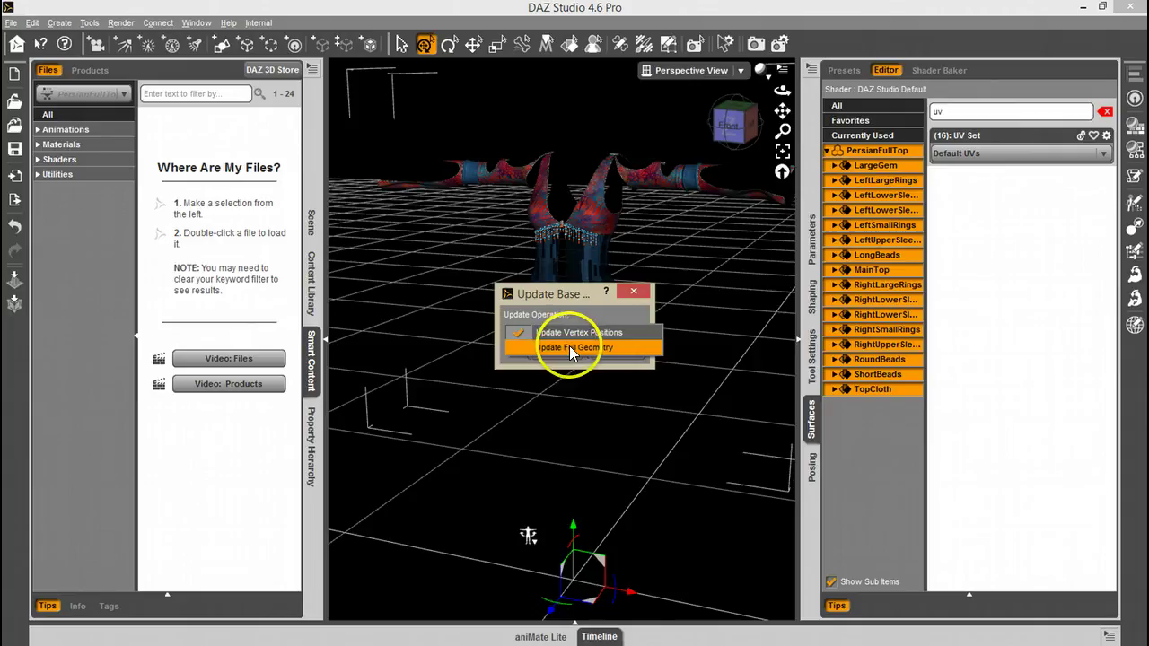
pyautogui.click(578, 349)
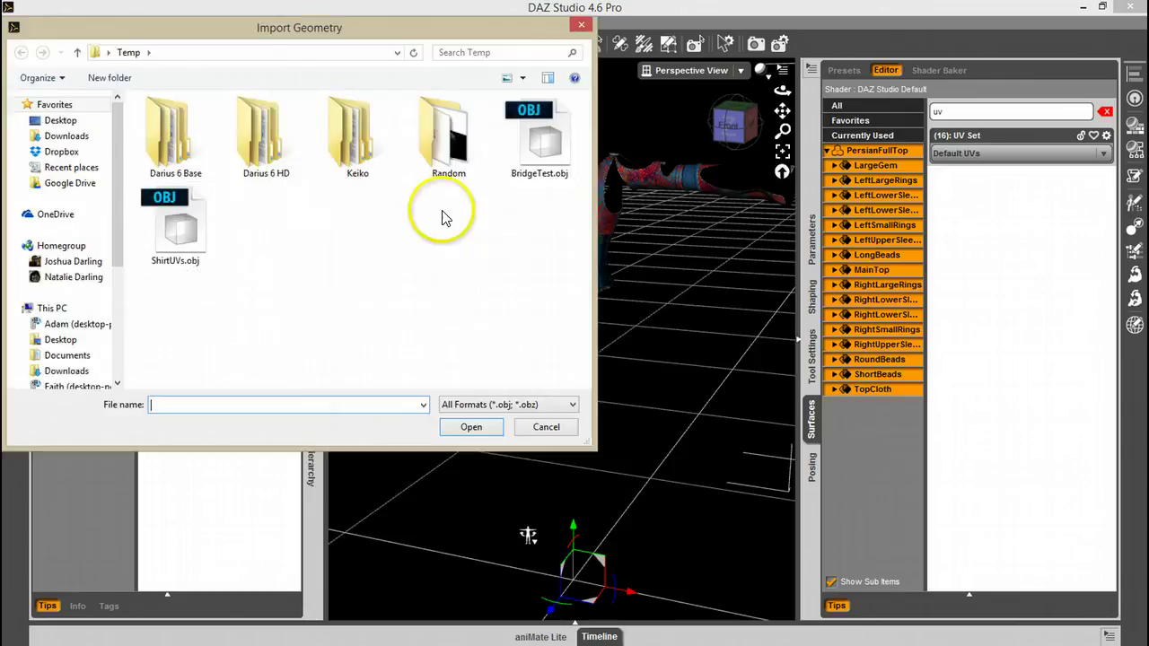
pyautogui.click(172, 231)
pyautogui.doubleClick(170, 238)
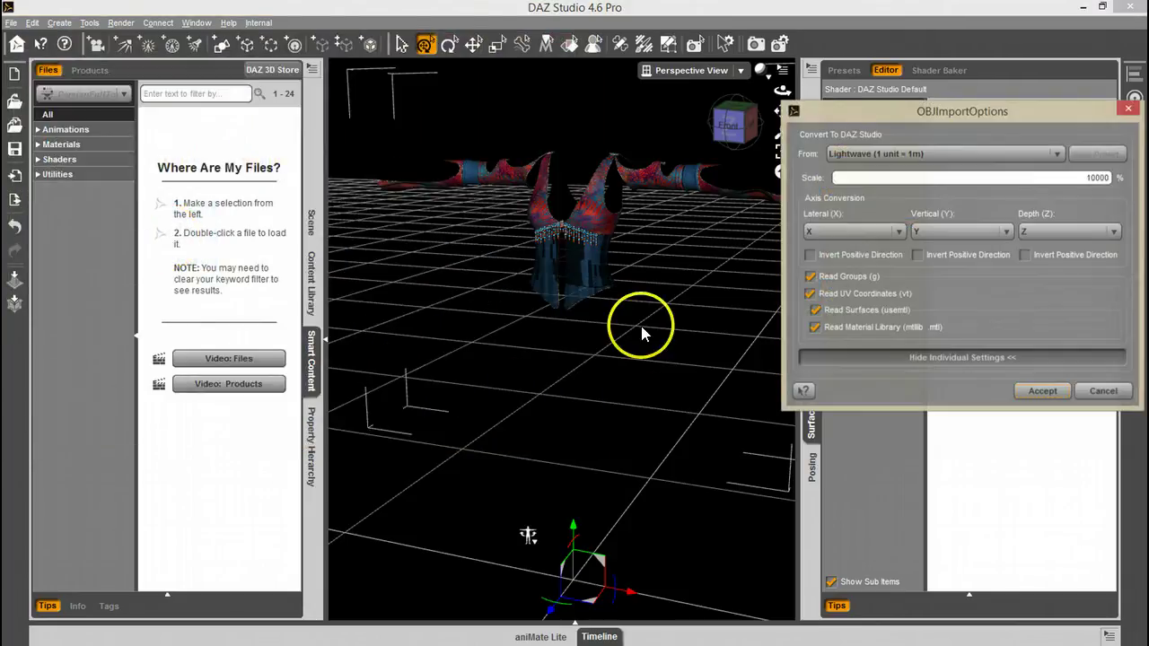
pyautogui.click(959, 154)
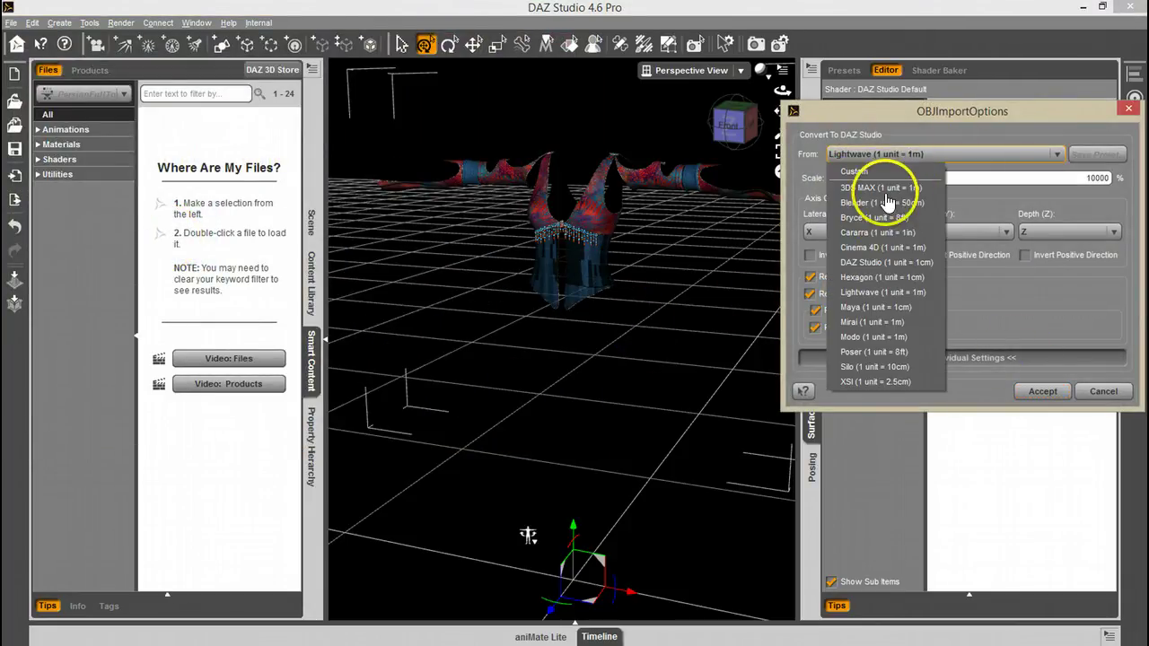
pyautogui.click(882, 262)
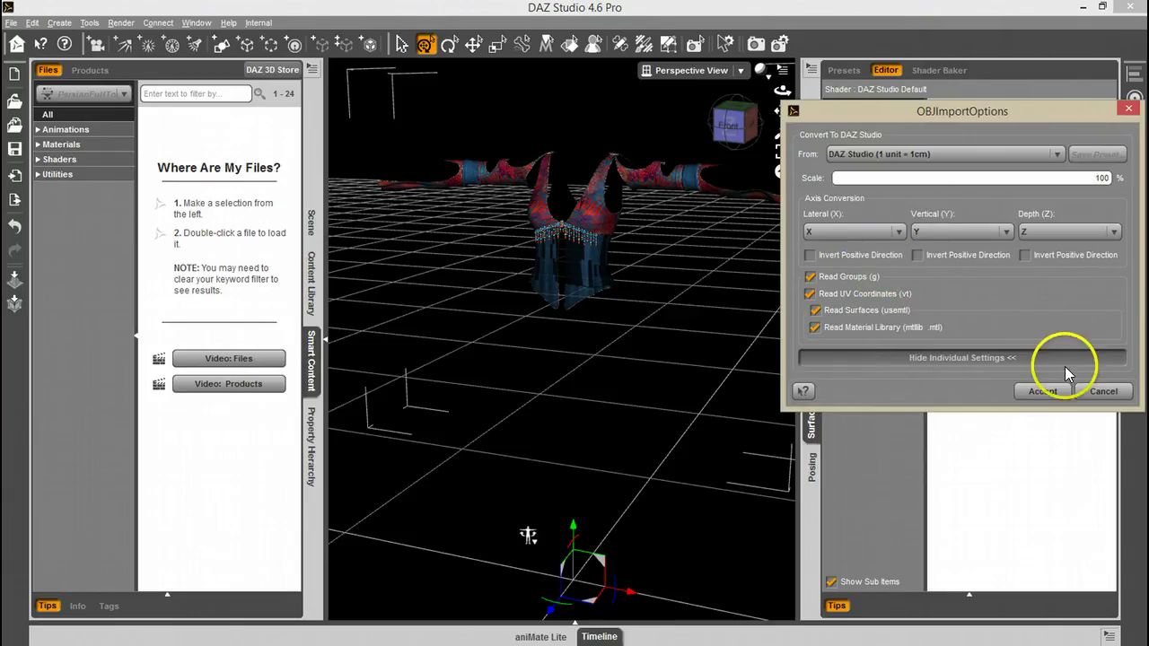
pyautogui.click(1038, 389)
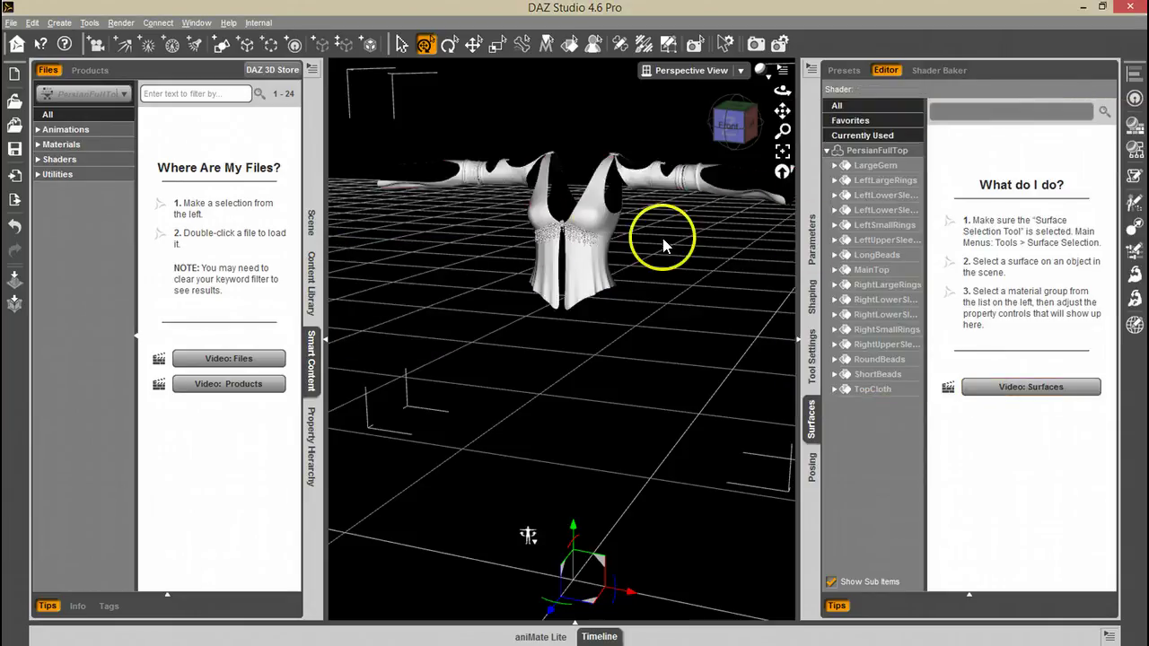
# - Apply Wayout Top.duf to the selected PersianFullTop and check its available UV sets
pyautogui.click(857, 153)
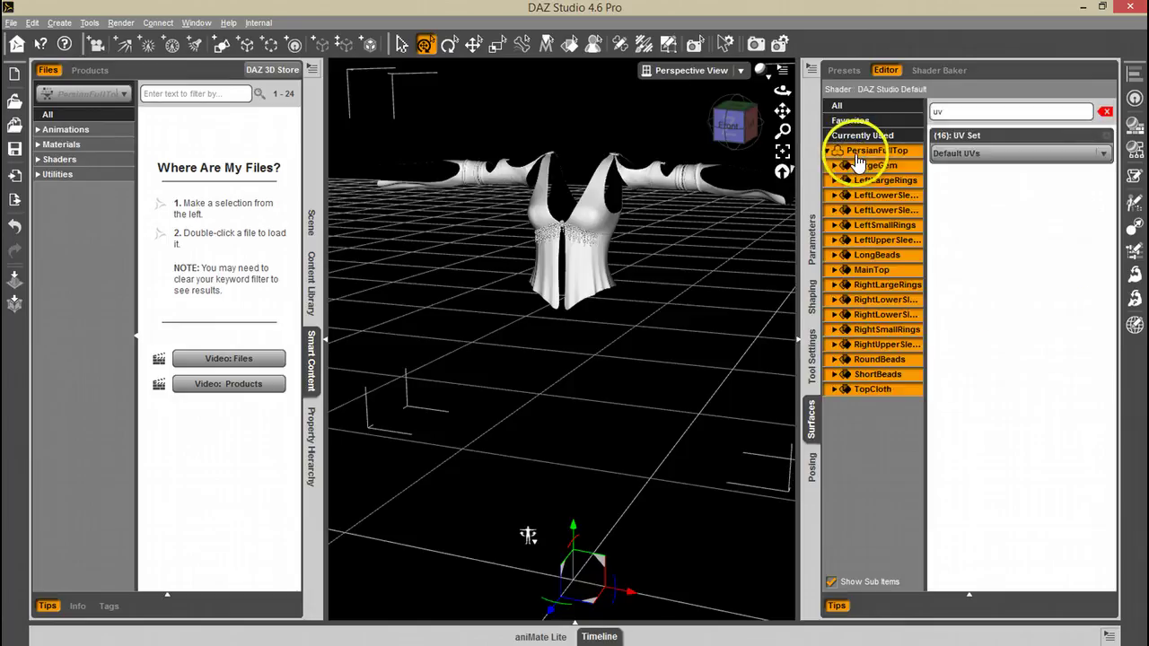
pyautogui.click(68, 144)
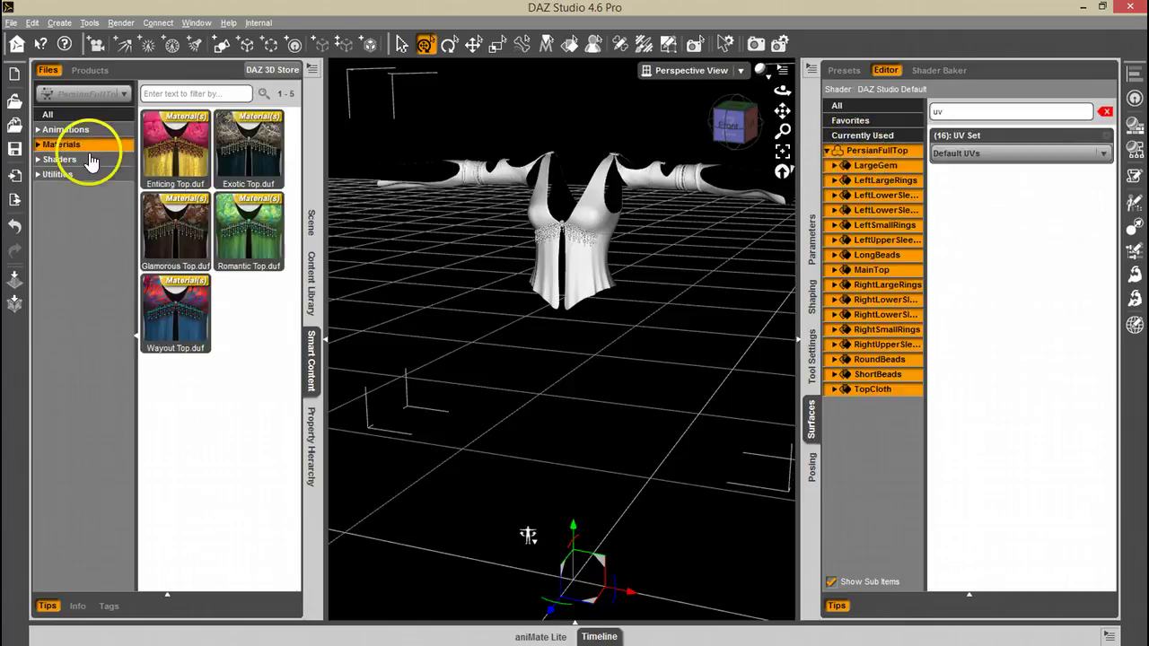
pyautogui.doubleClick(182, 318)
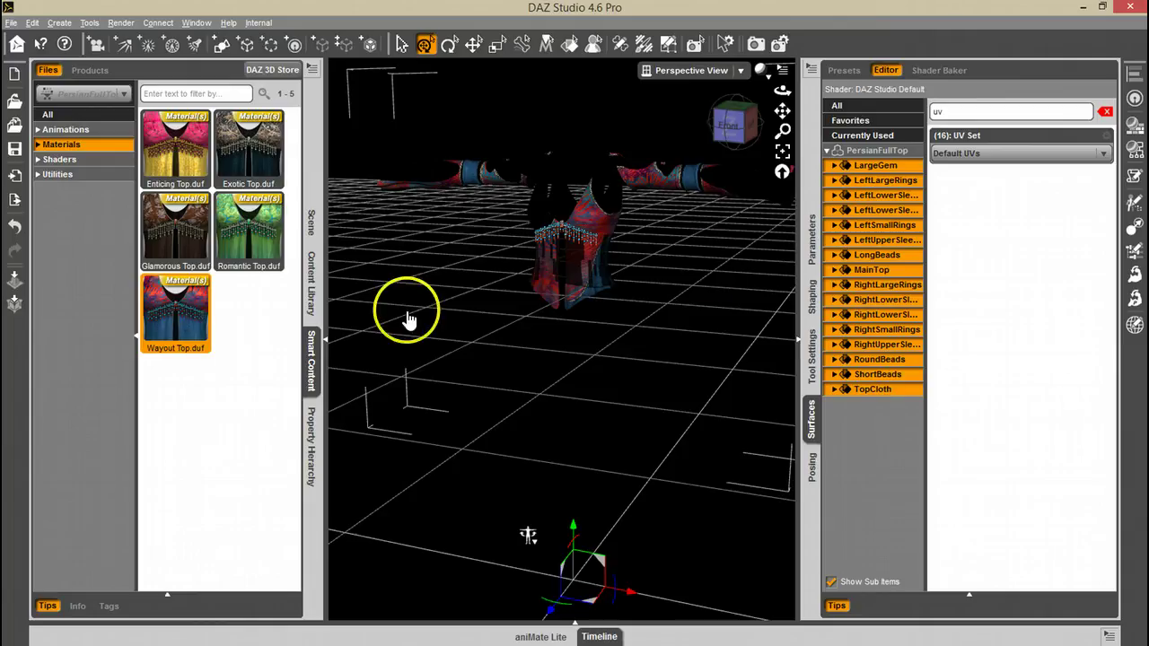
pyautogui.click(995, 155)
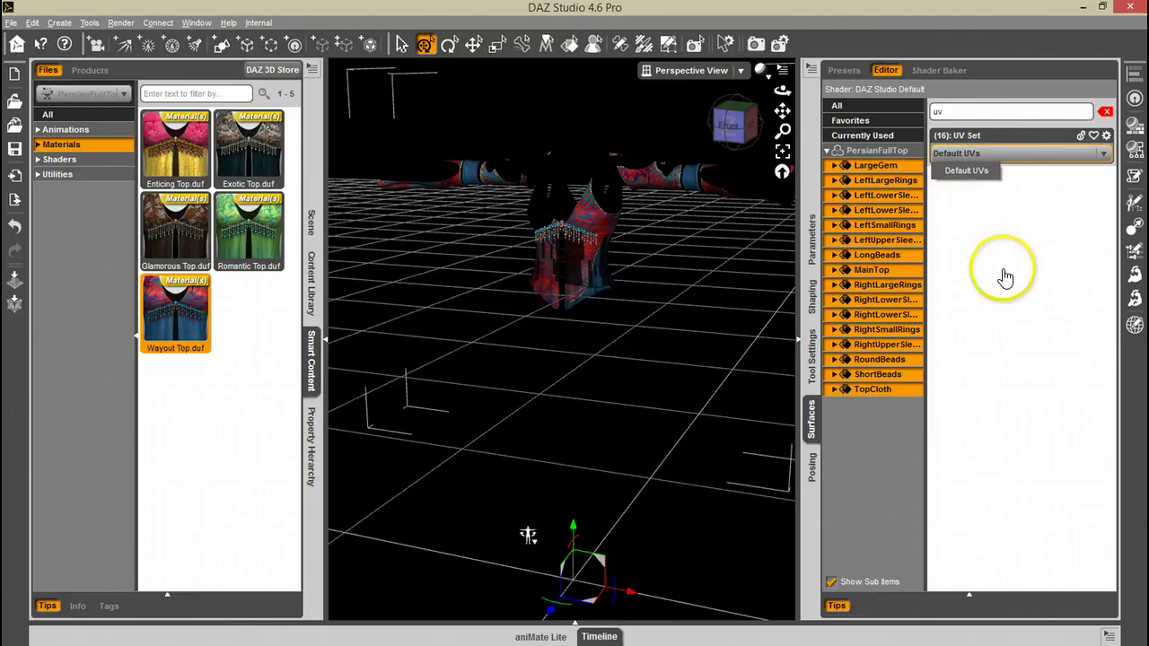
pyautogui.click(807, 10)
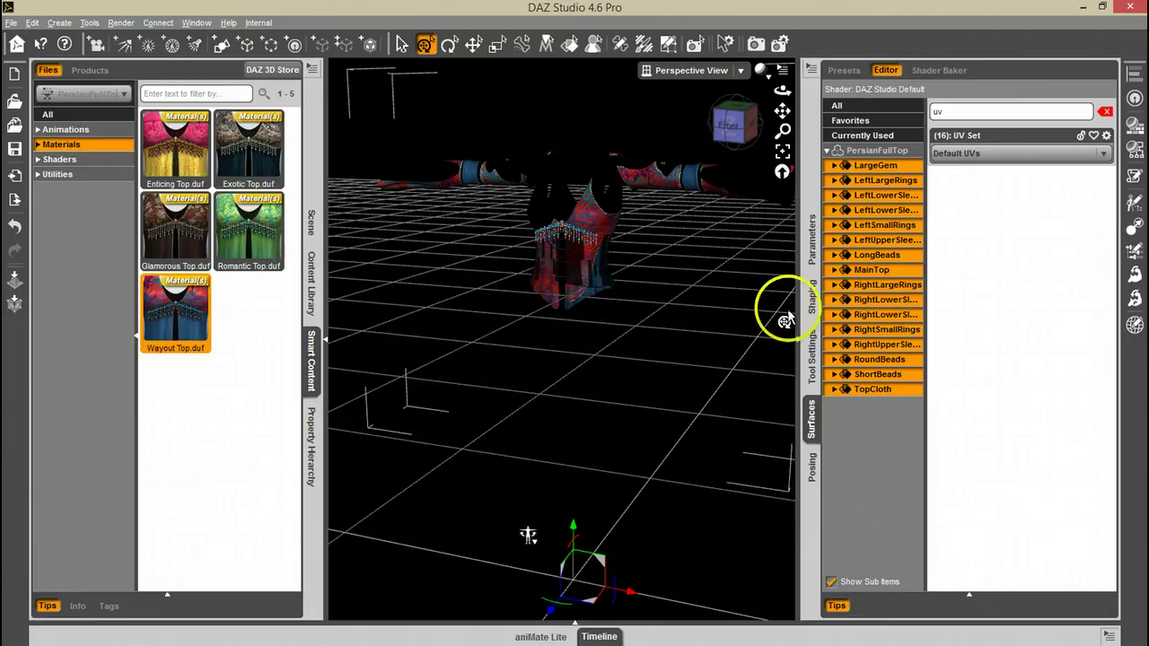
# - Activate the Geometry Editor tool, widen the Group Name column, and toggle the Face Groups and Surfaces lists
pyautogui.click(812, 364)
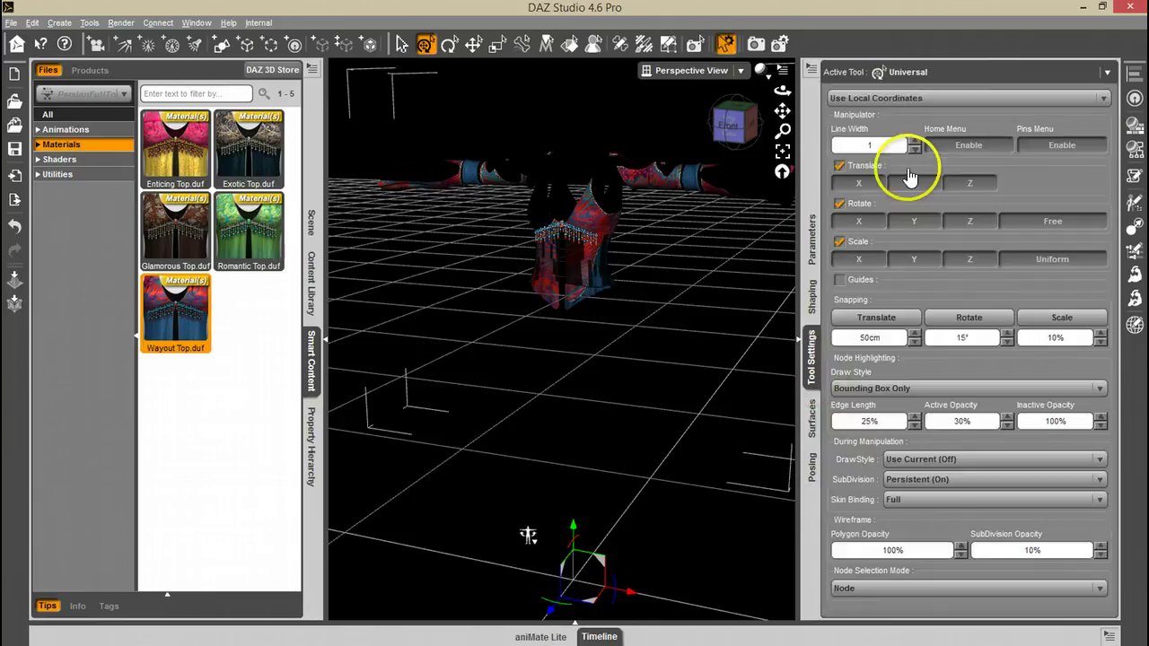
pyautogui.click(671, 49)
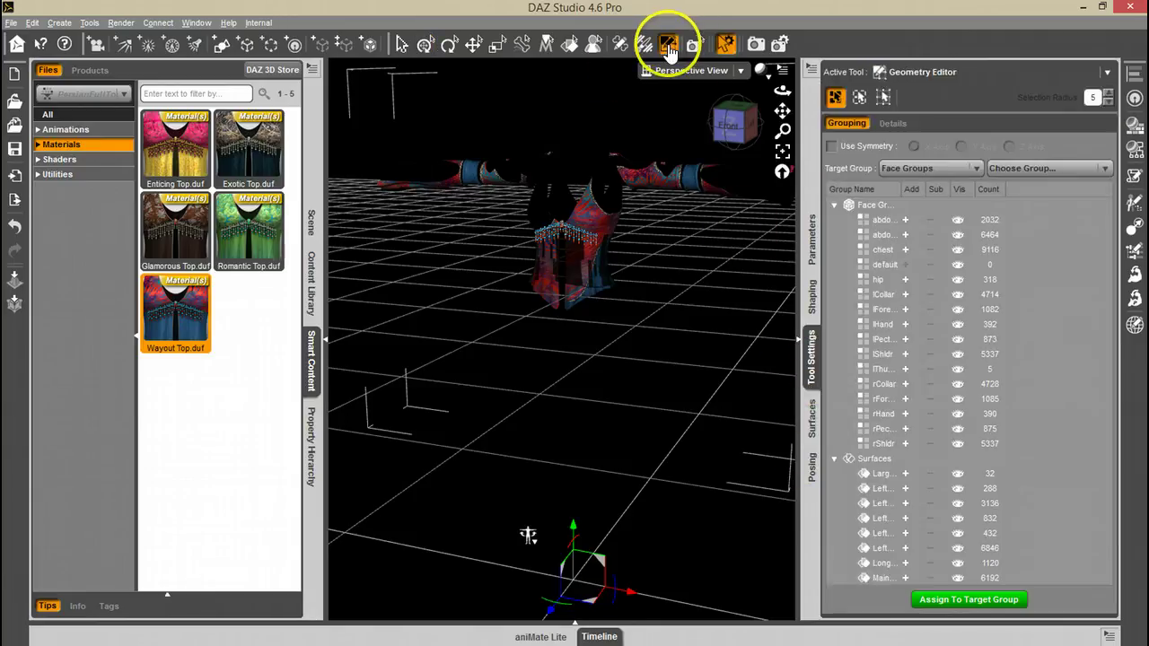
pyautogui.moveTo(900, 188); pyautogui.dragTo(977, 191)
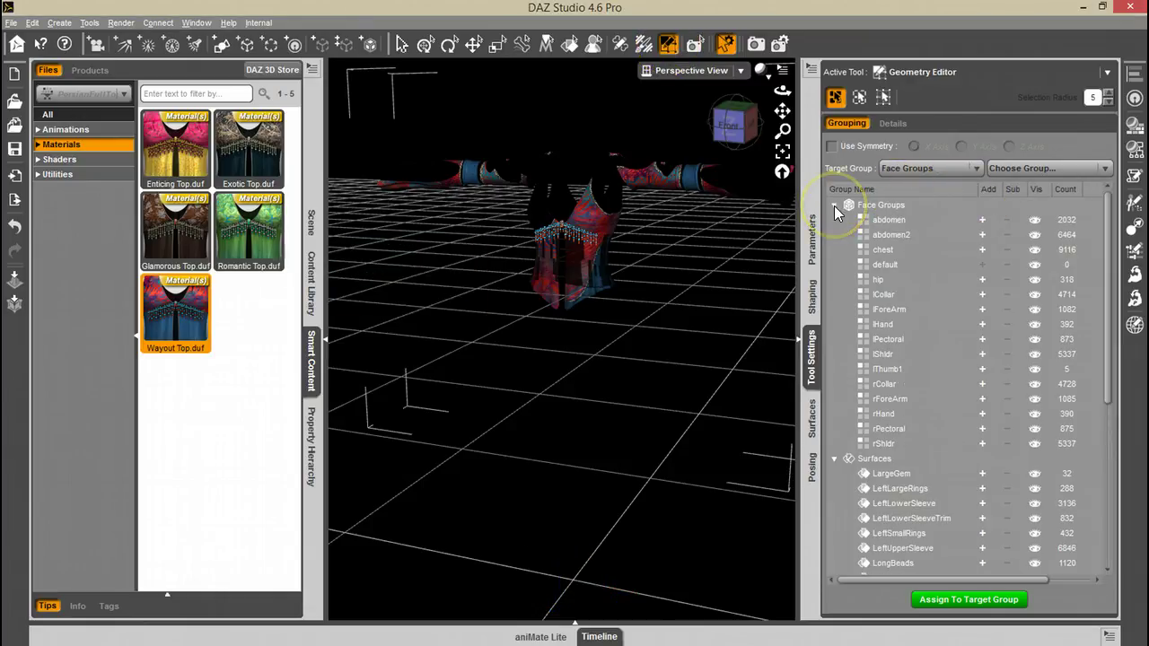
pyautogui.click(834, 206)
pyautogui.click(835, 220)
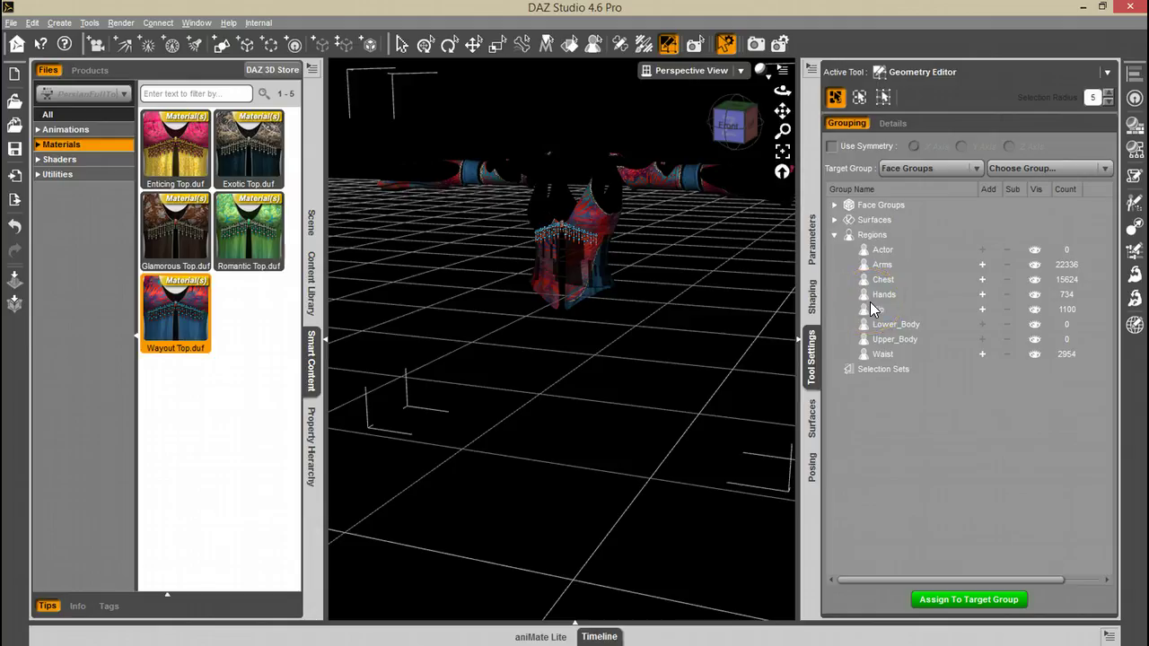
pyautogui.click(835, 220)
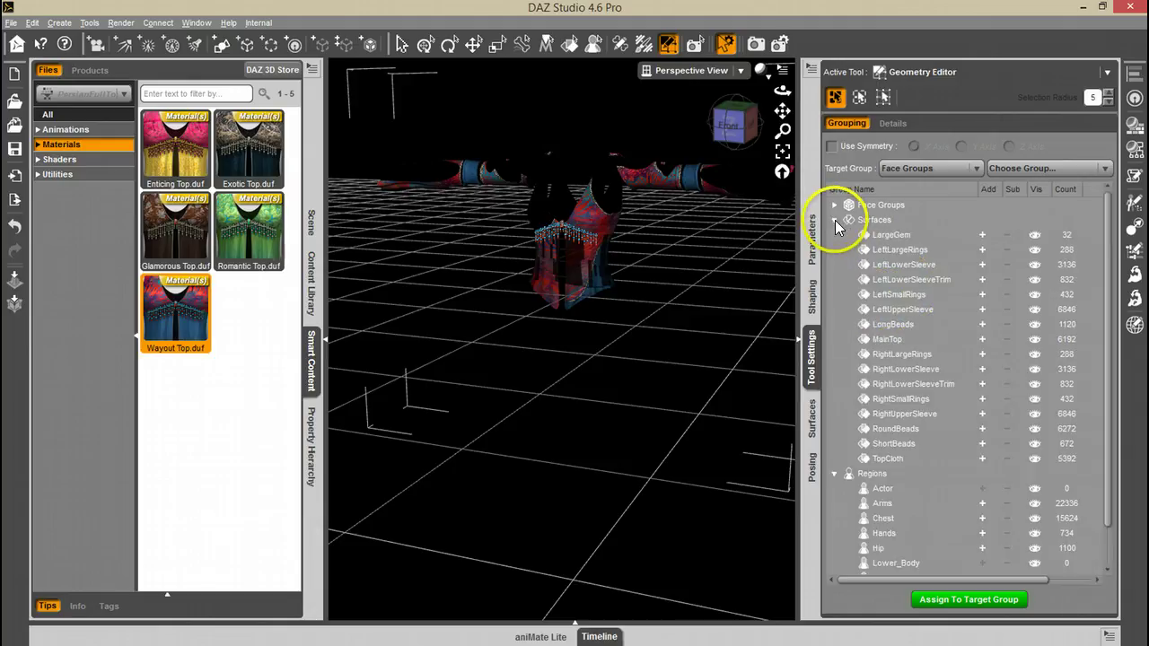
pyautogui.click(835, 204)
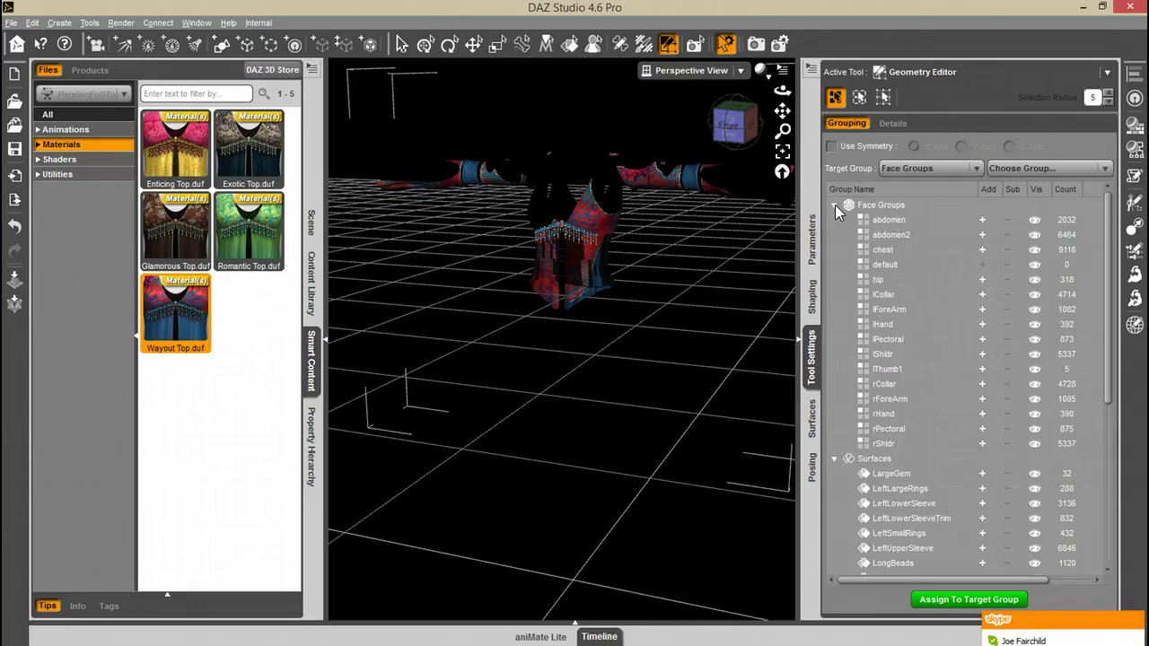
pyautogui.click(14, 200)
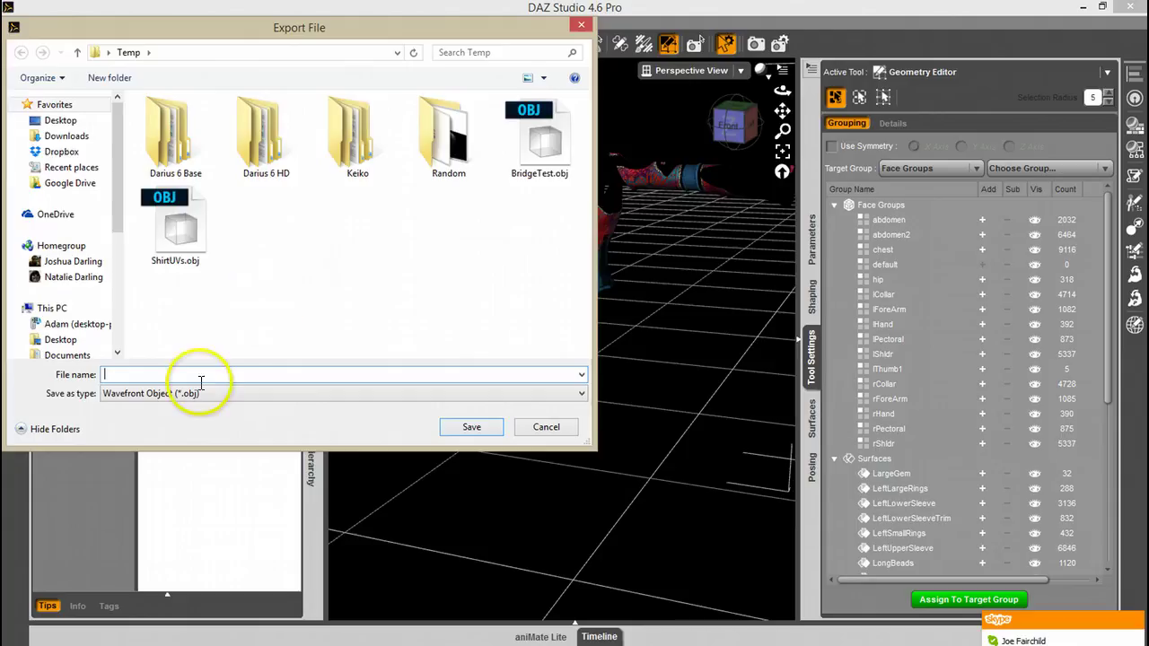
pyautogui.doubleClick(171, 250)
pyautogui.click(542, 354)
pyautogui.click(718, 184)
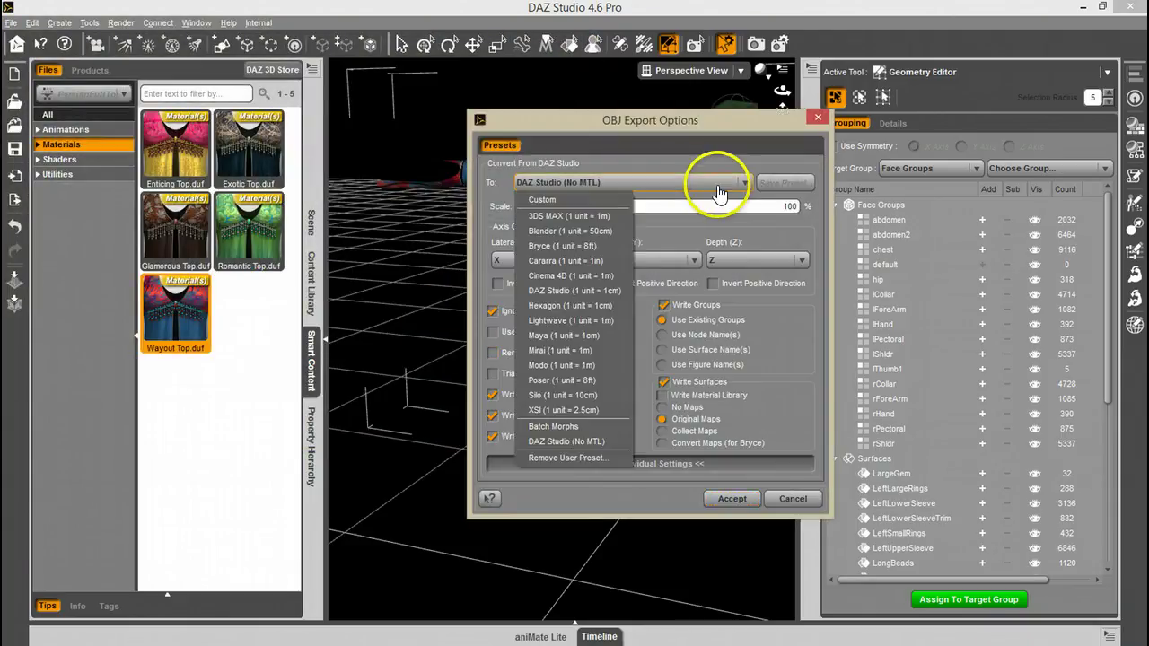
pyautogui.click(570, 291)
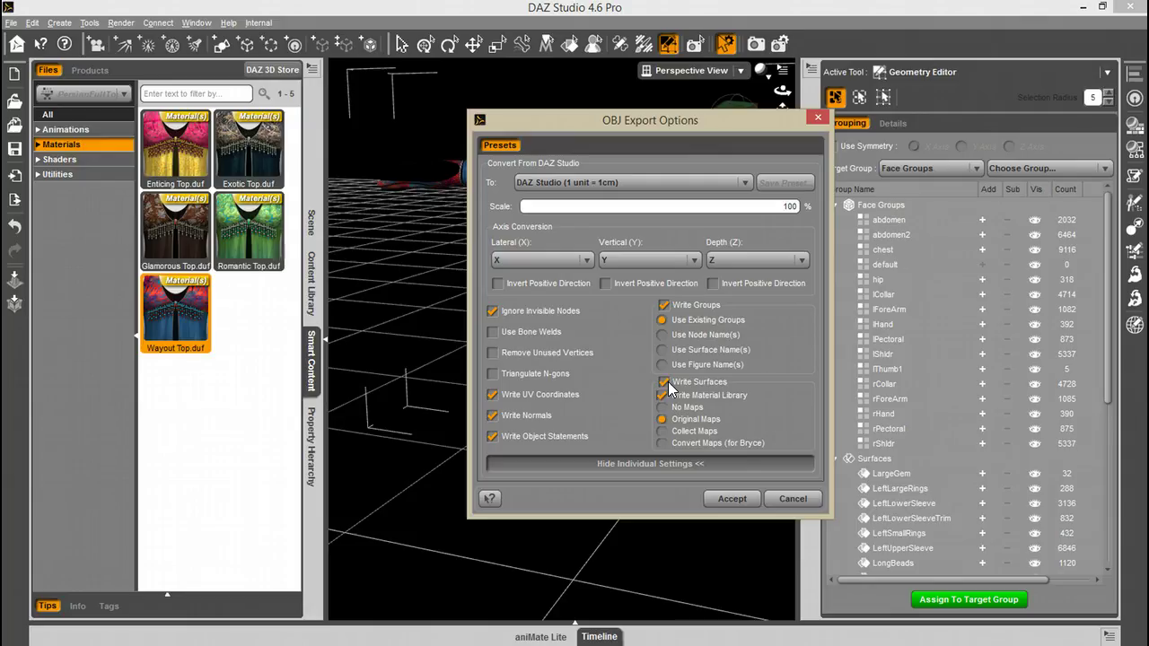
pyautogui.click(783, 500)
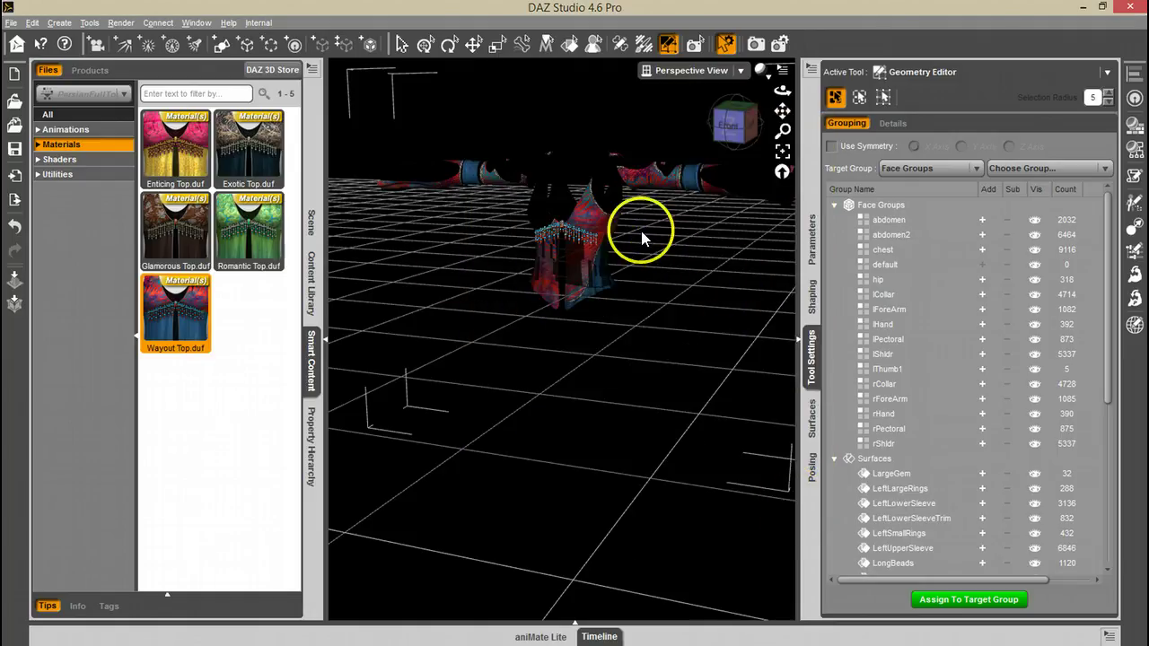
# - Discard the current scene and load FullTop.duf from the Wardrobe content
pyautogui.click(14, 75)
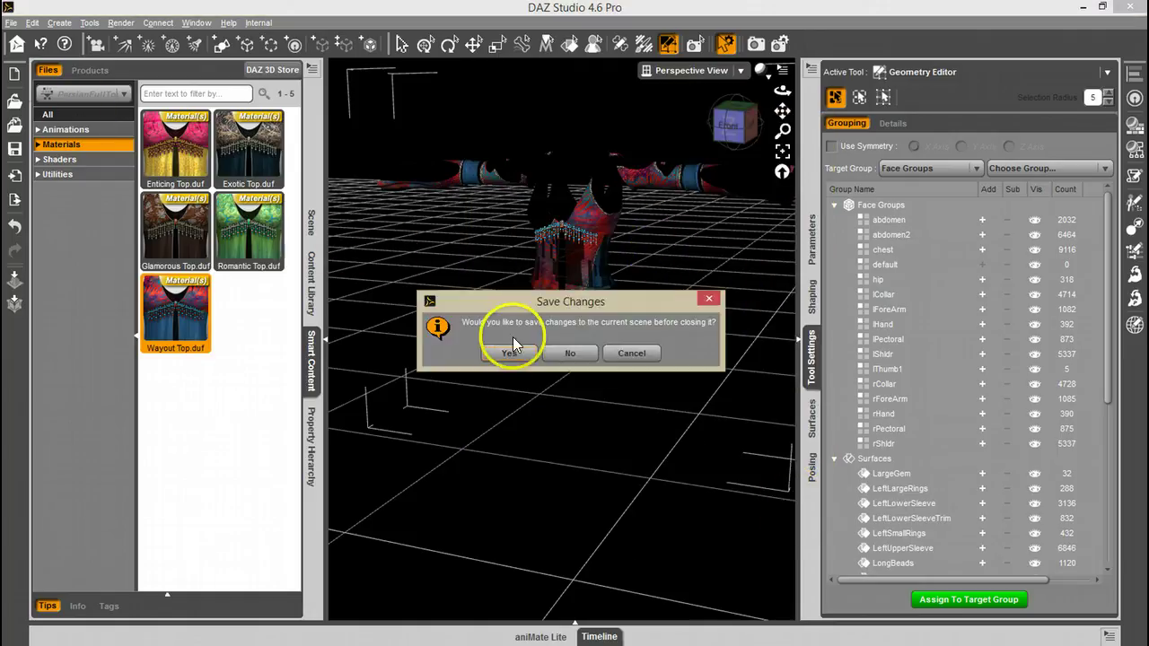
pyautogui.click(565, 355)
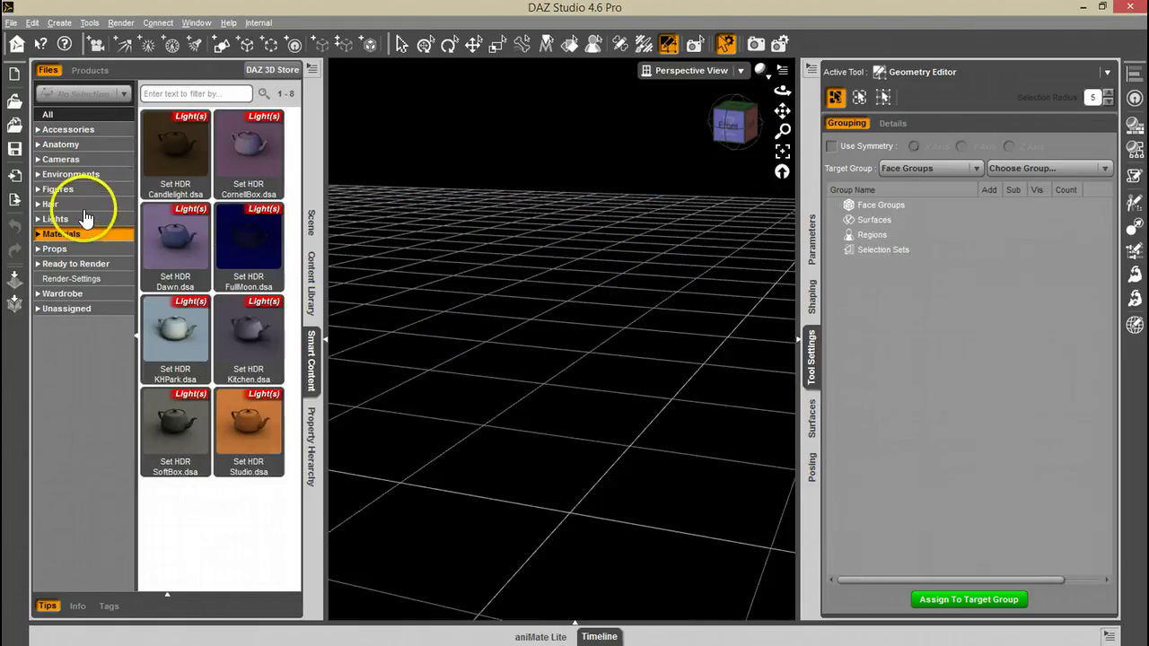
pyautogui.click(80, 296)
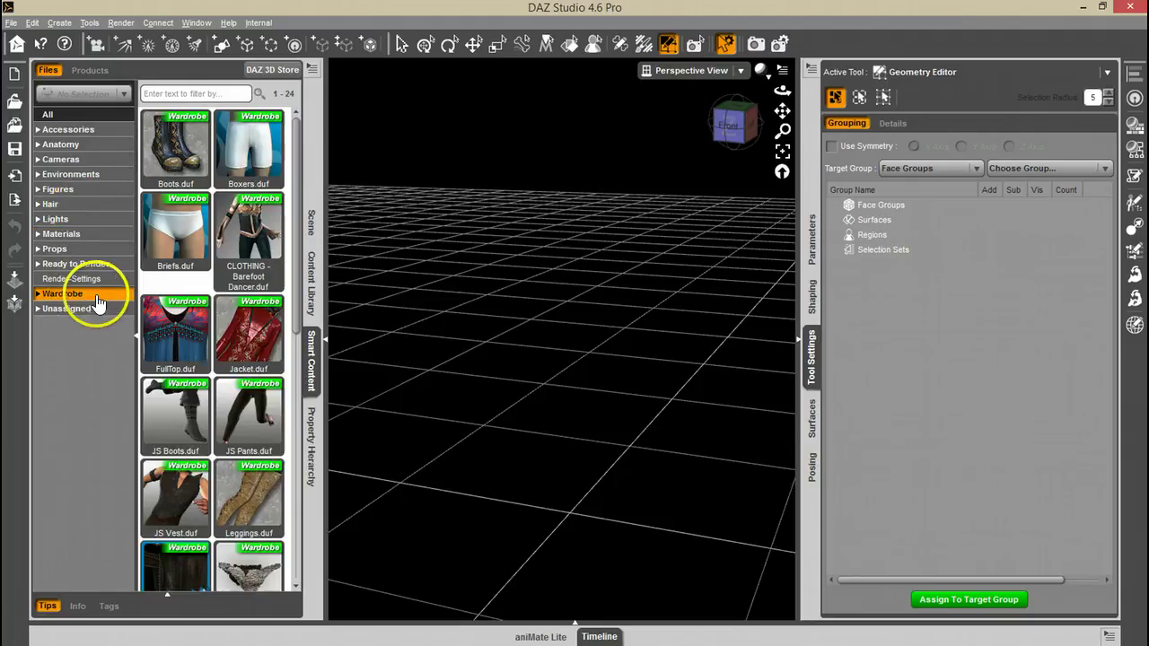
pyautogui.doubleClick(177, 364)
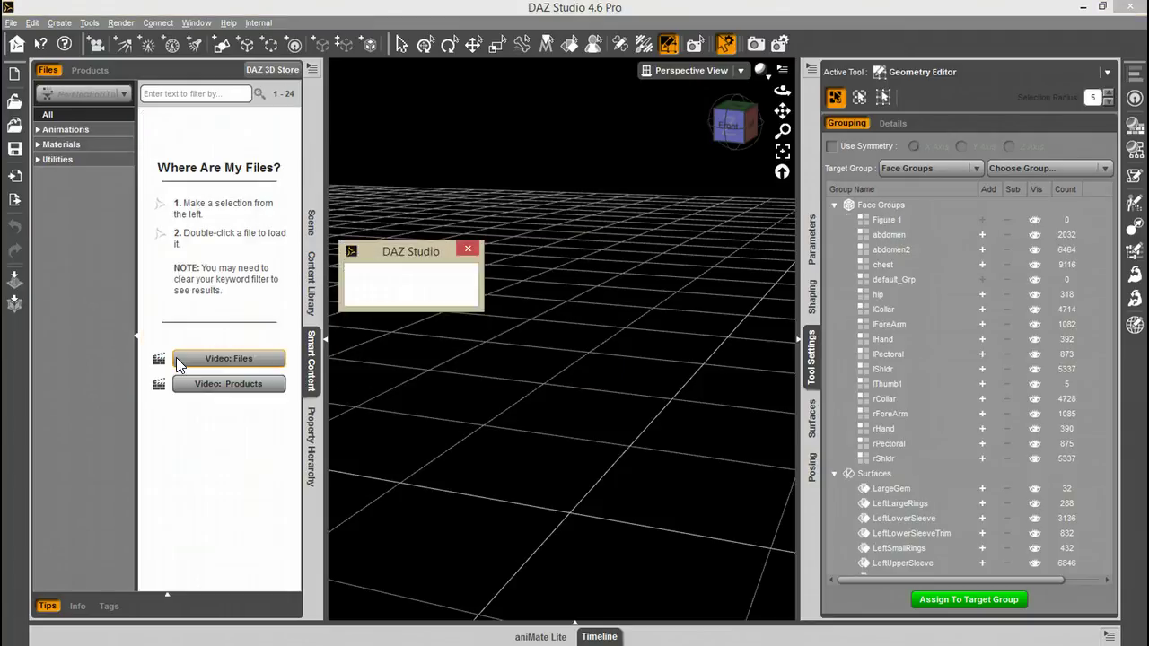
pyautogui.scroll(5, 603, 257)
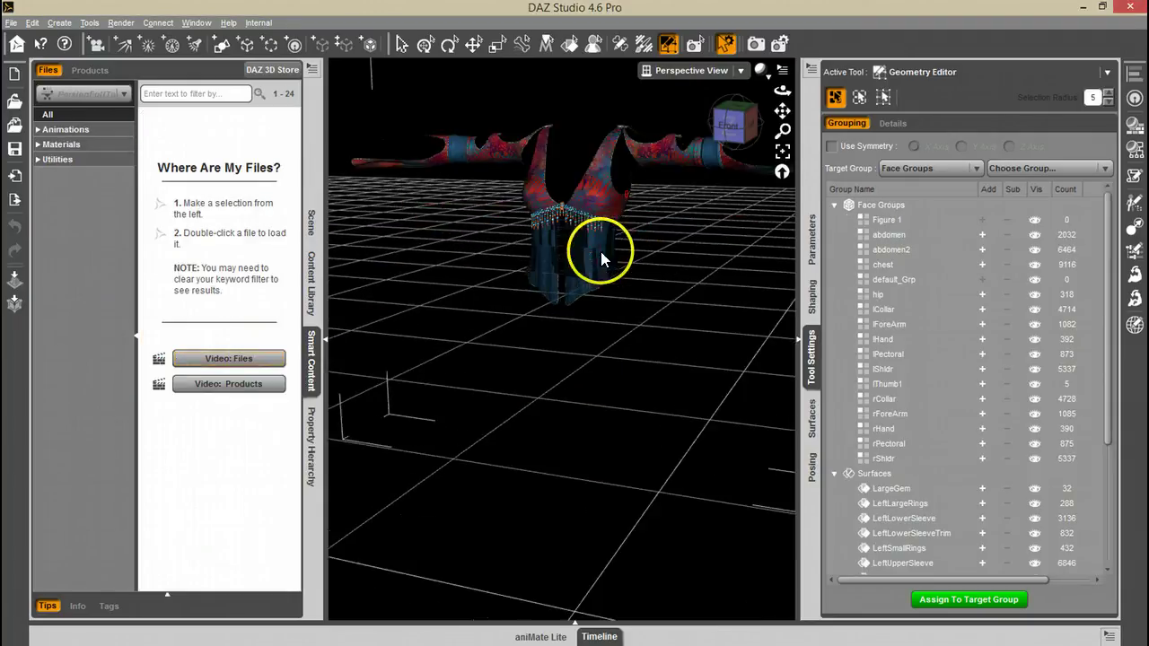
# - Import ShirtUVs.obj from Temp with default OBJ options and select it in the Scene tab
pyautogui.click(14, 182)
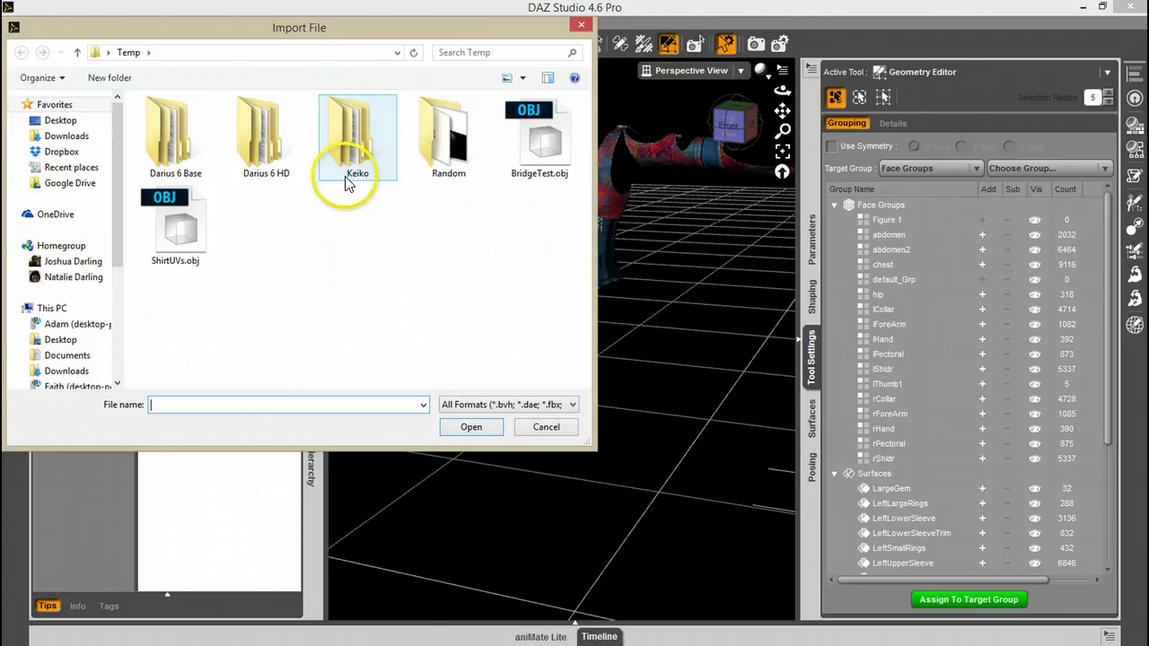
pyautogui.doubleClick(185, 232)
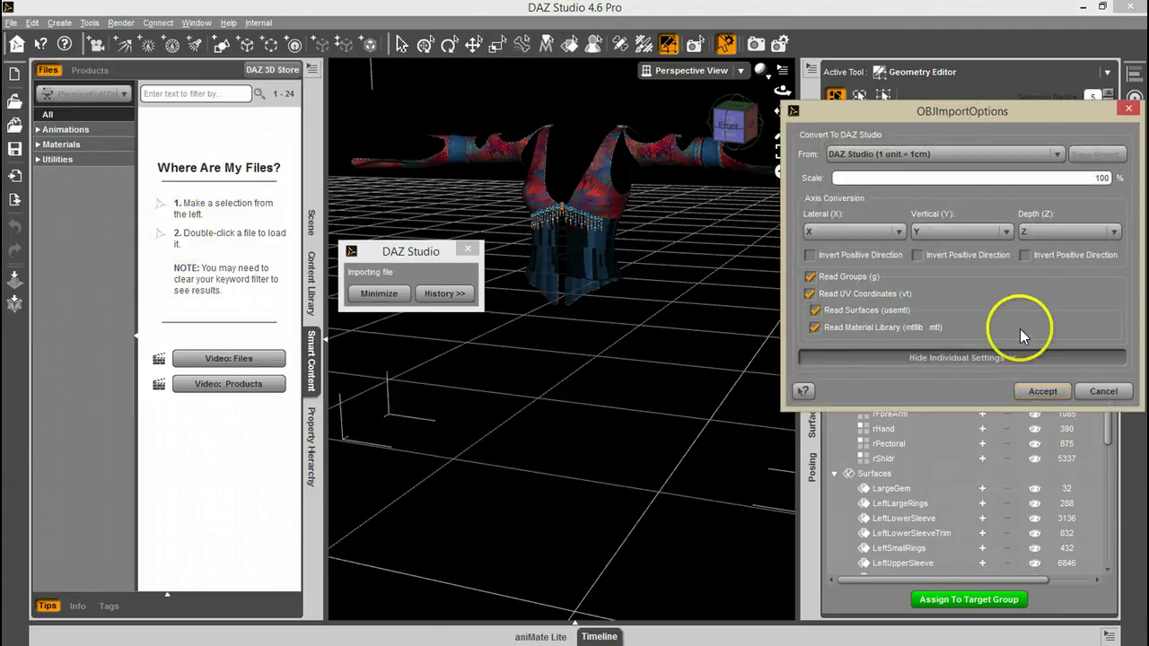
pyautogui.click(1039, 393)
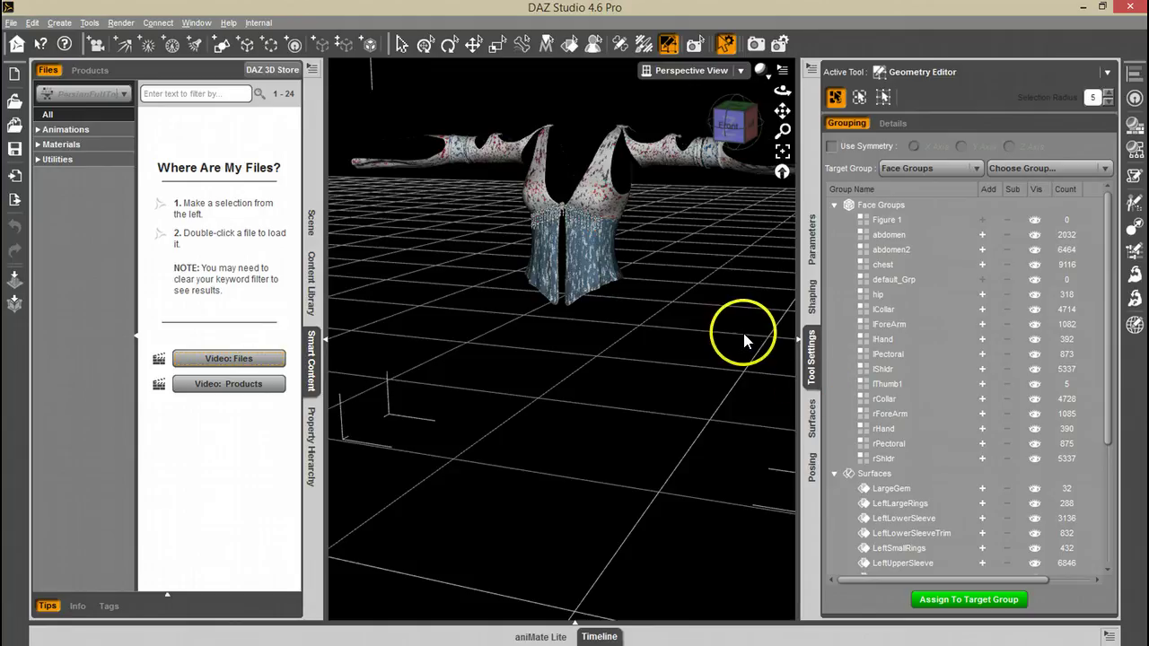
pyautogui.click(311, 224)
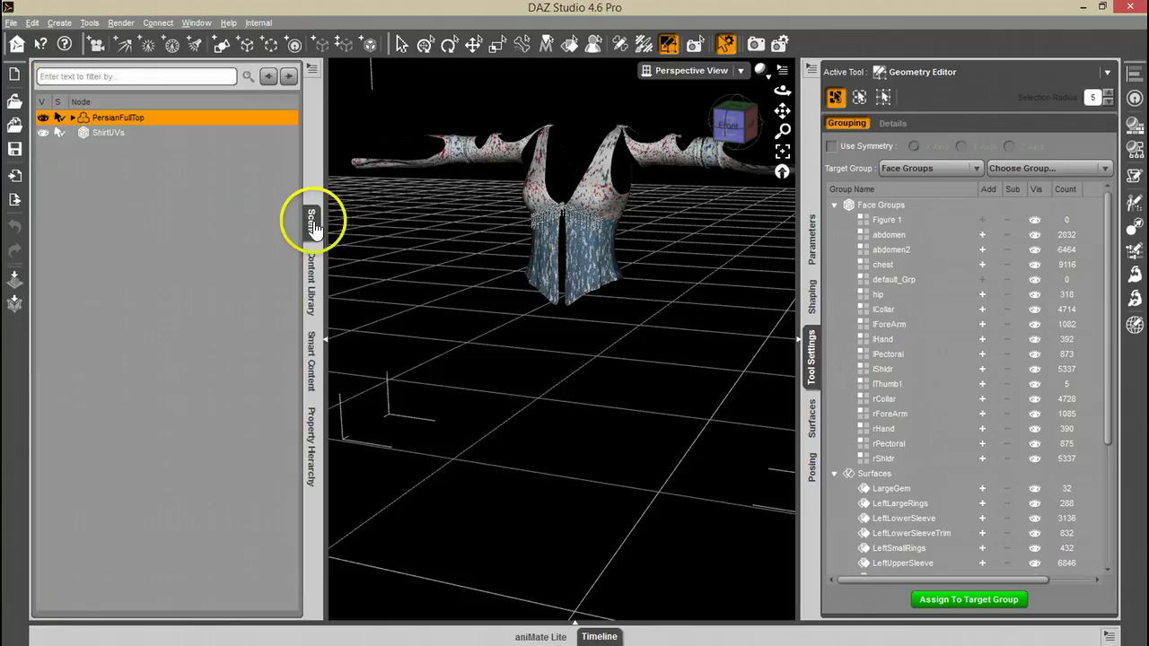
pyautogui.click(106, 135)
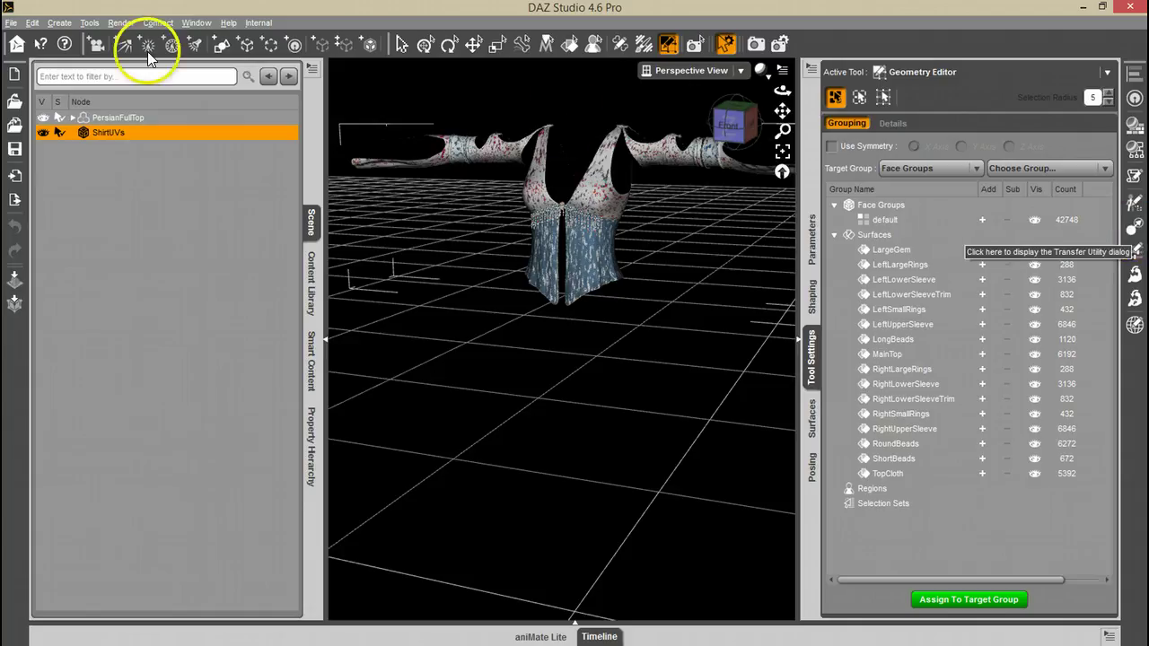
# - Open the Transfer Utility with PersianFullTop as source and ShirtUVs as target
pyautogui.click(31, 22)
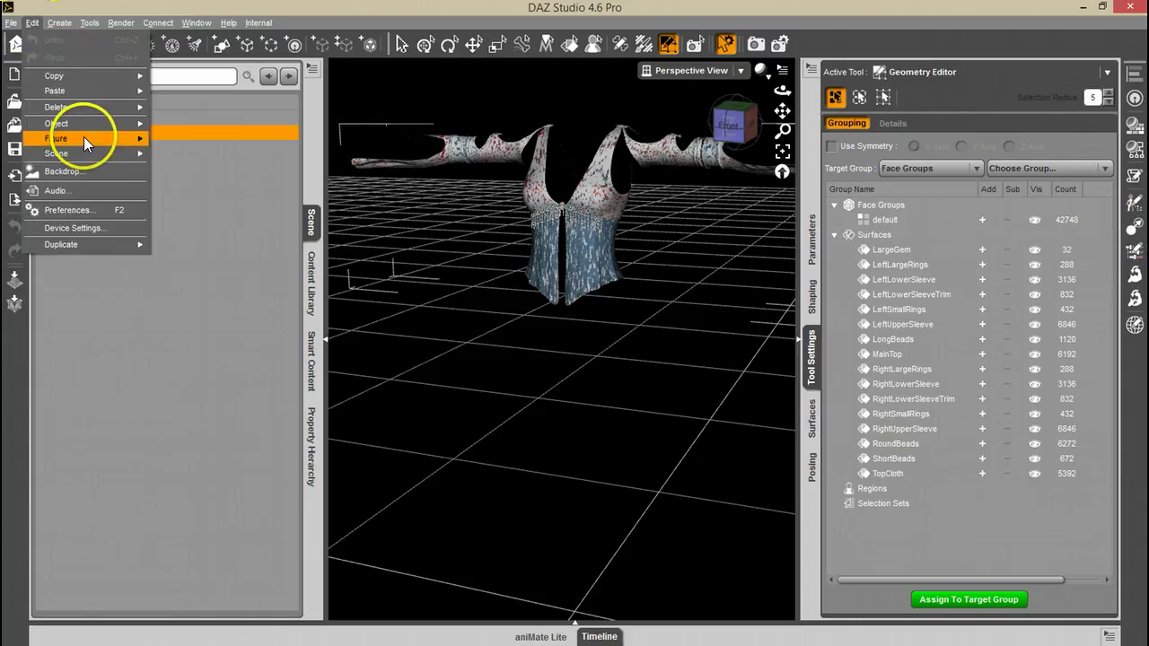
pyautogui.moveTo(83, 137)
pyautogui.click(200, 145)
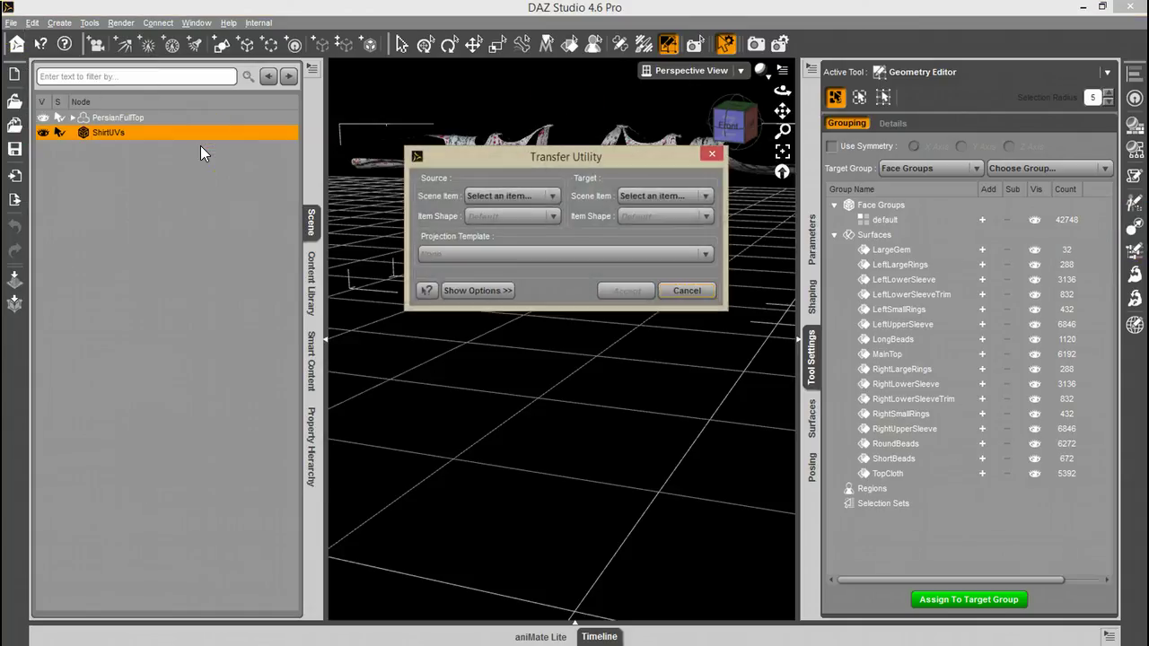
pyautogui.click(510, 197)
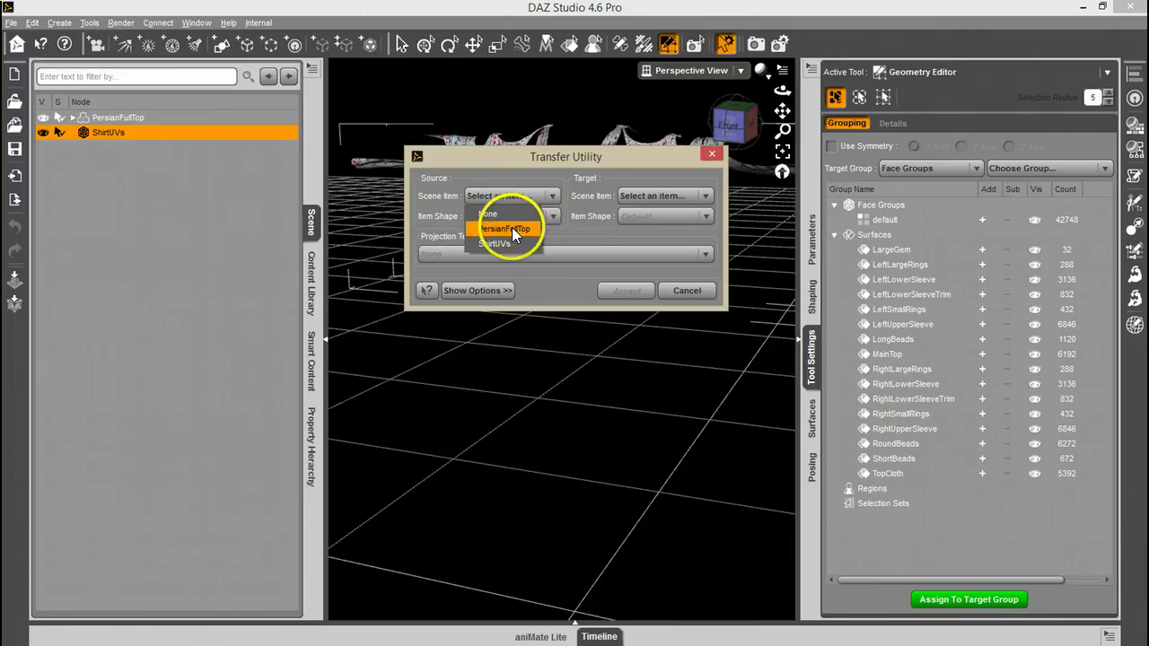
pyautogui.click(510, 229)
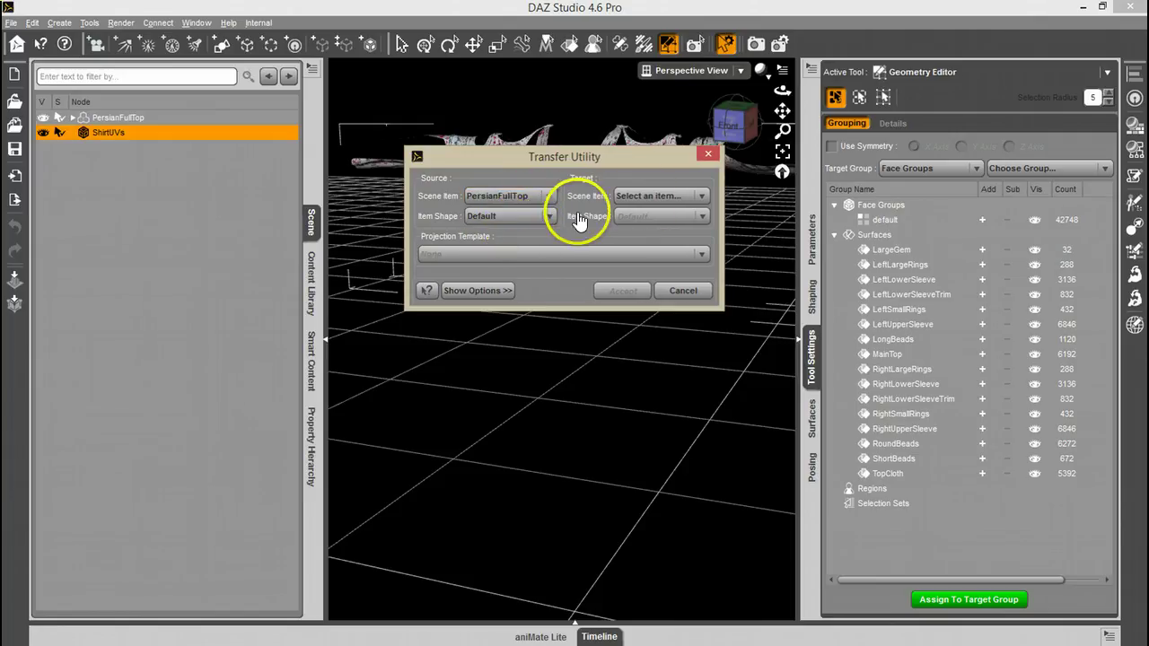
pyautogui.click(669, 196)
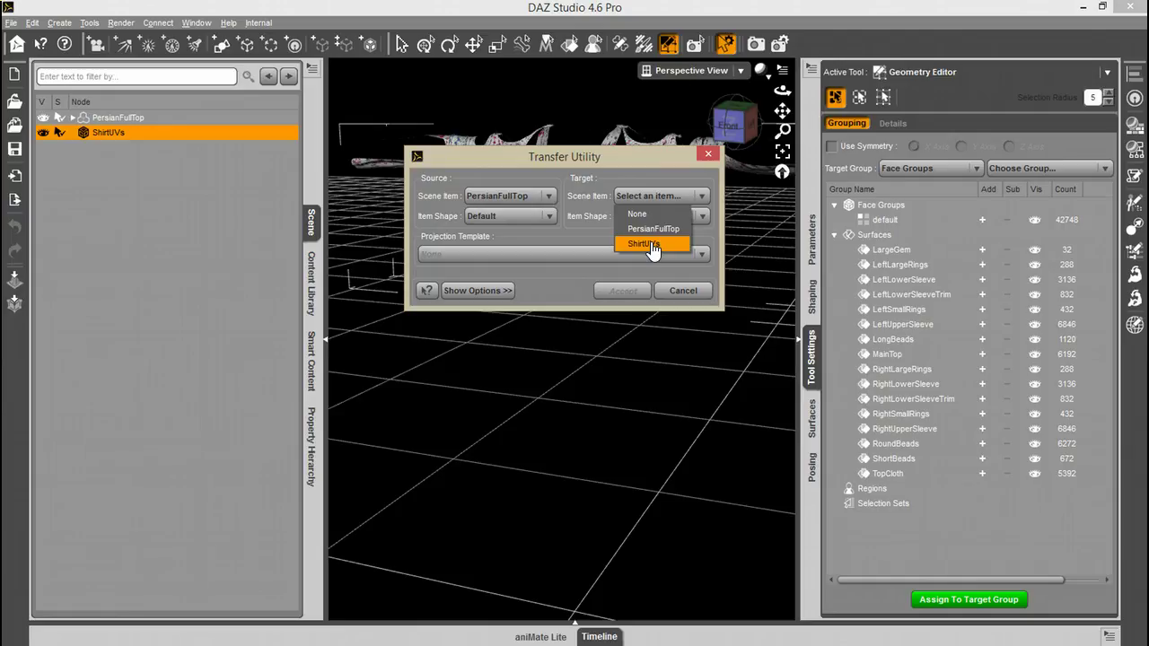
pyautogui.click(649, 244)
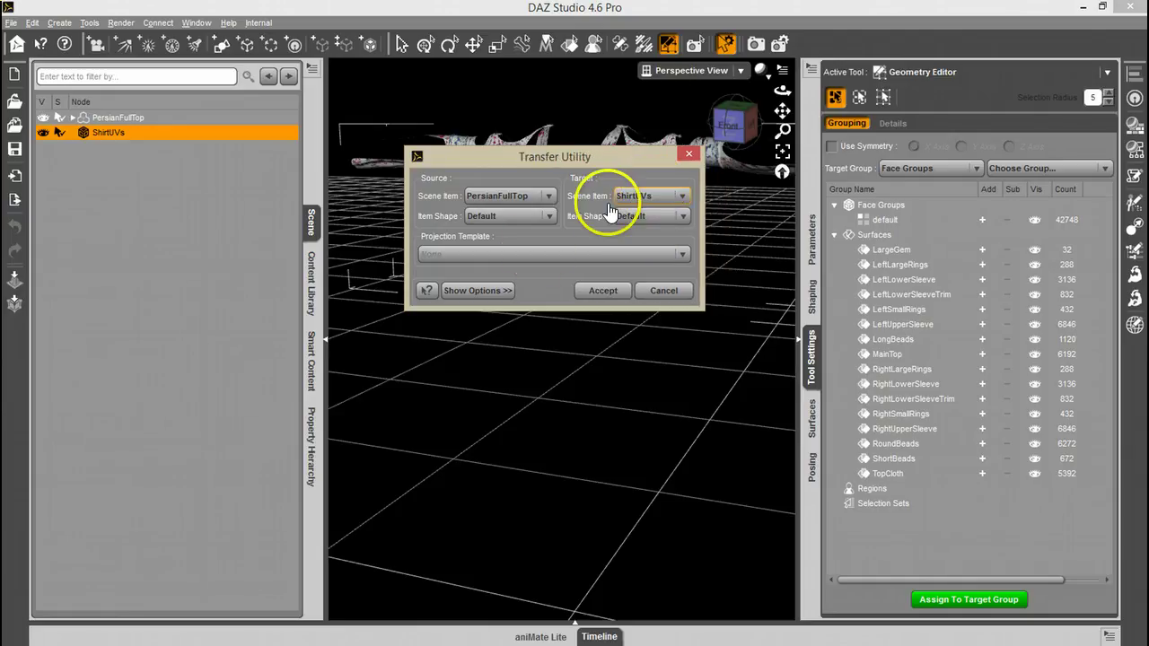
# - Enable Replace Source With Target and Face Groups, then run the transfer
pyautogui.click(479, 292)
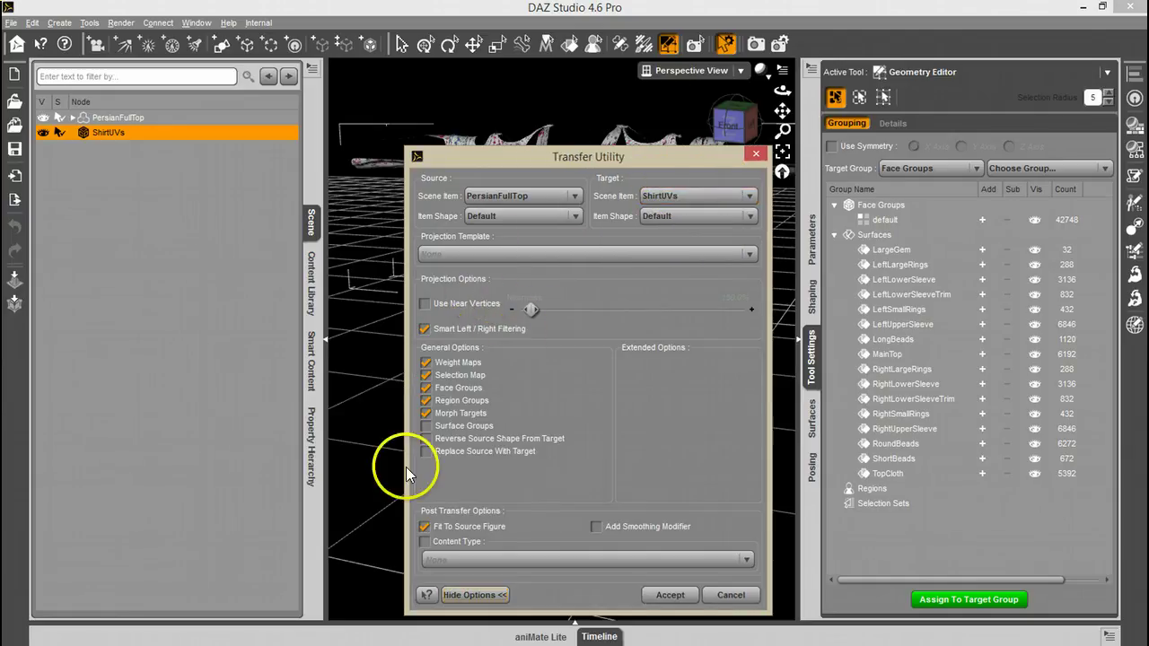
pyautogui.click(424, 451)
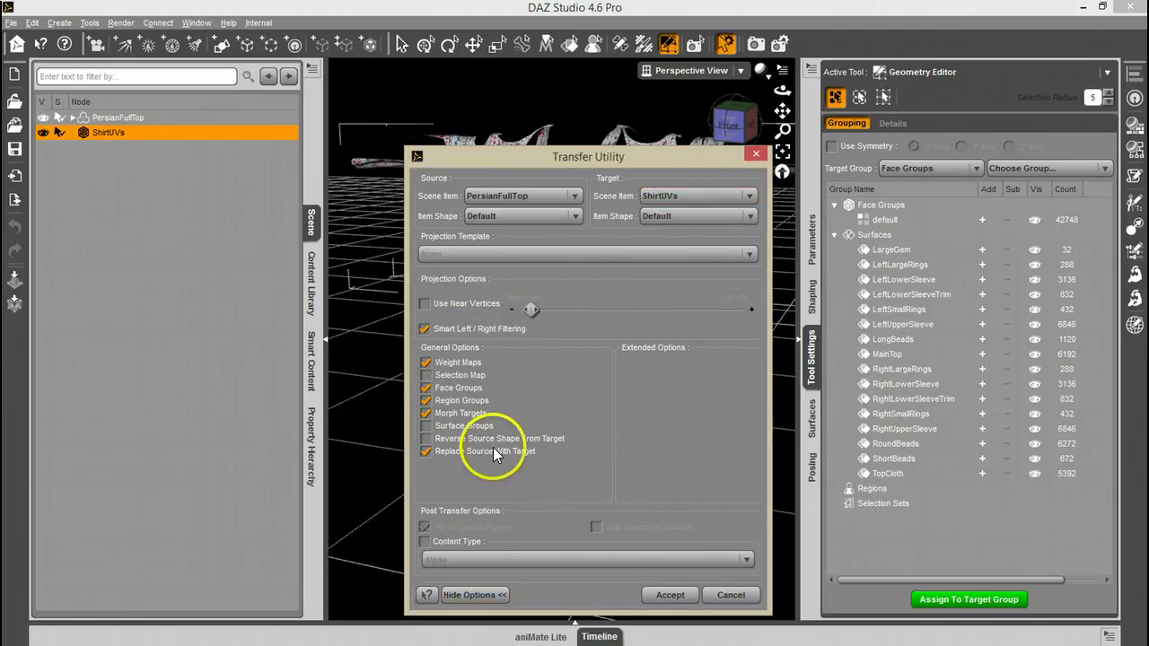
pyautogui.click(451, 389)
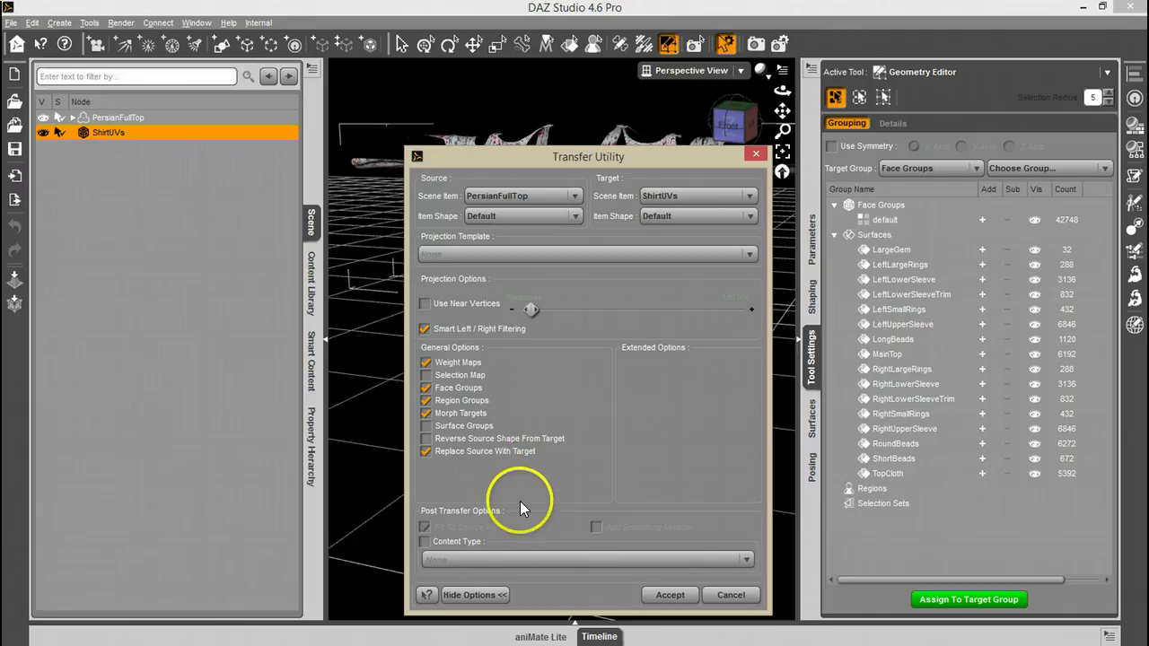
pyautogui.click(670, 596)
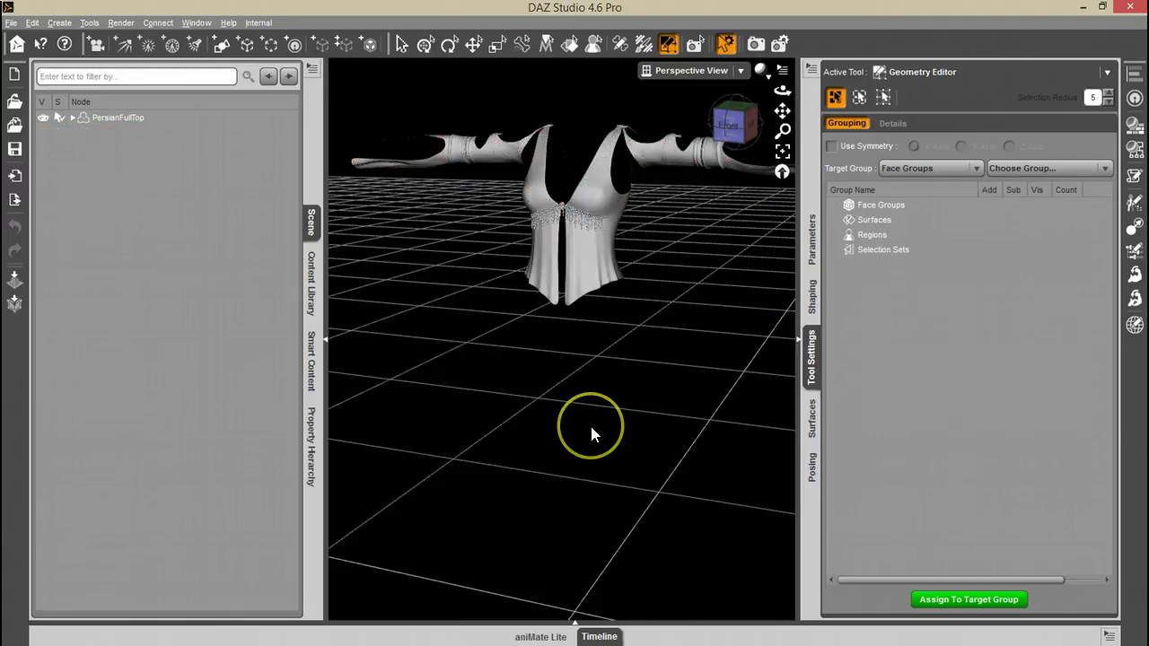
# - Apply the Wayout Top.duf material preset to the selected PersianFullTop shirt
pyautogui.click(111, 118)
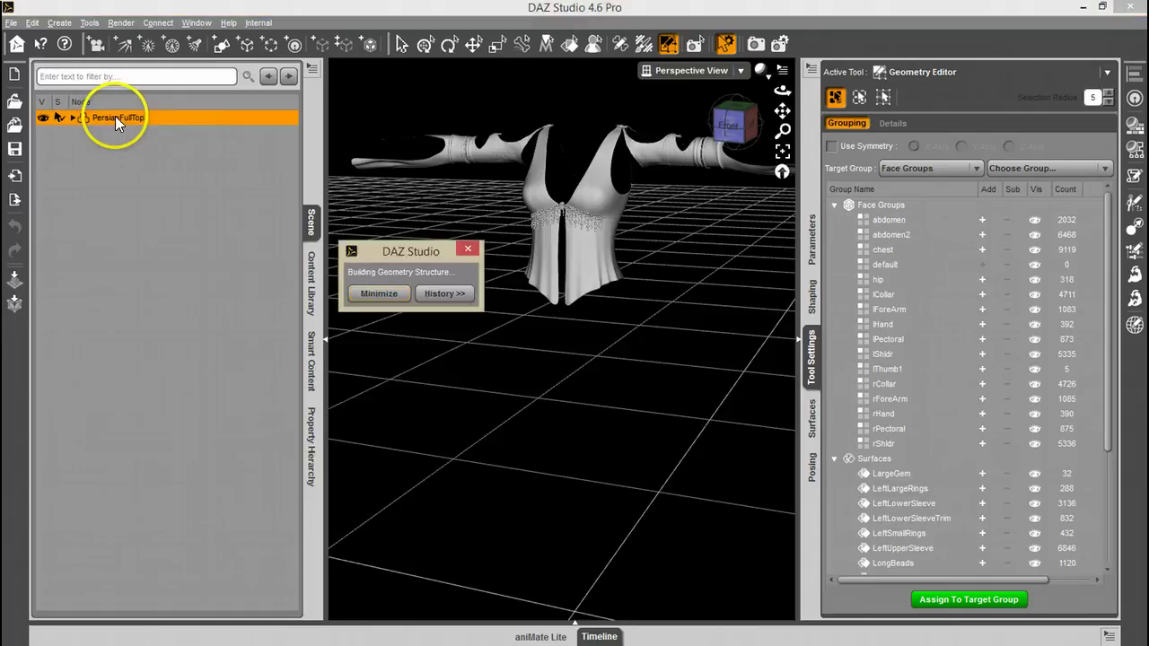
pyautogui.click(313, 357)
pyautogui.click(65, 144)
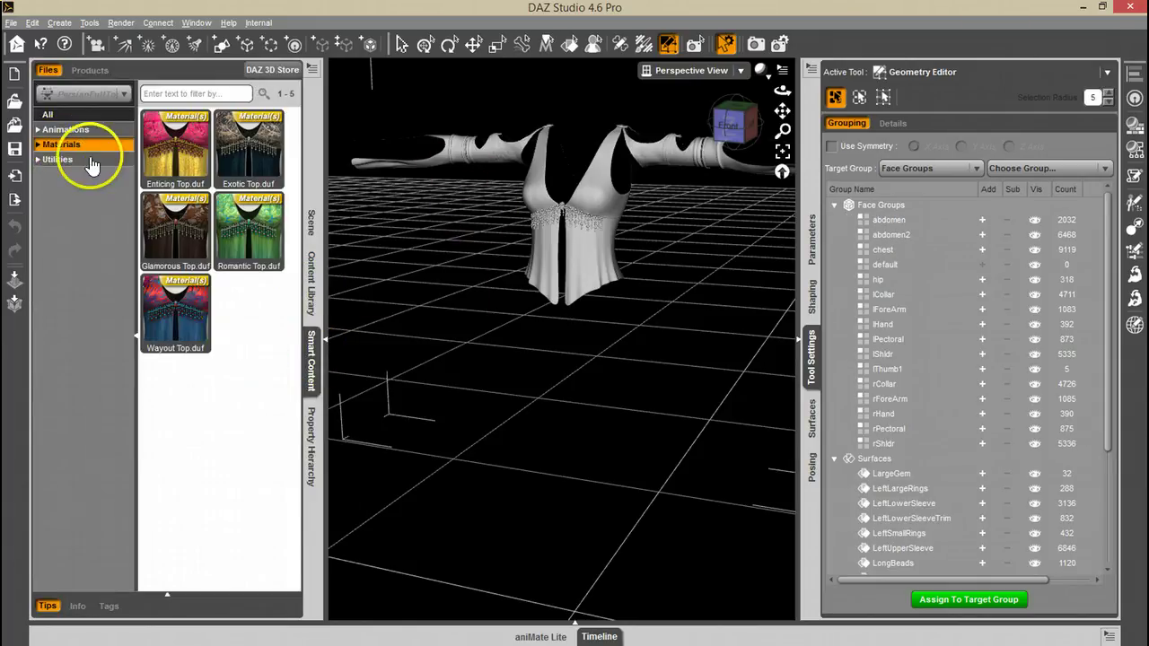
pyautogui.doubleClick(168, 314)
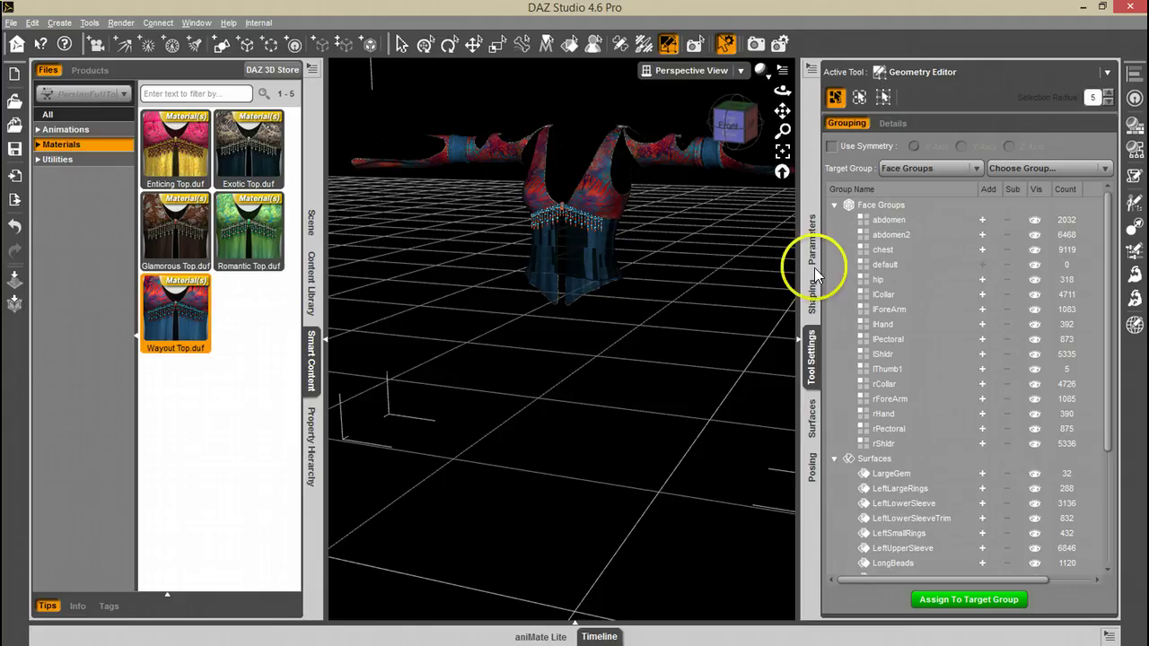
# - Filter all 16 PersianFullTop surfaces by 'uv' and set their UV Set to Default UVs
pyautogui.click(814, 422)
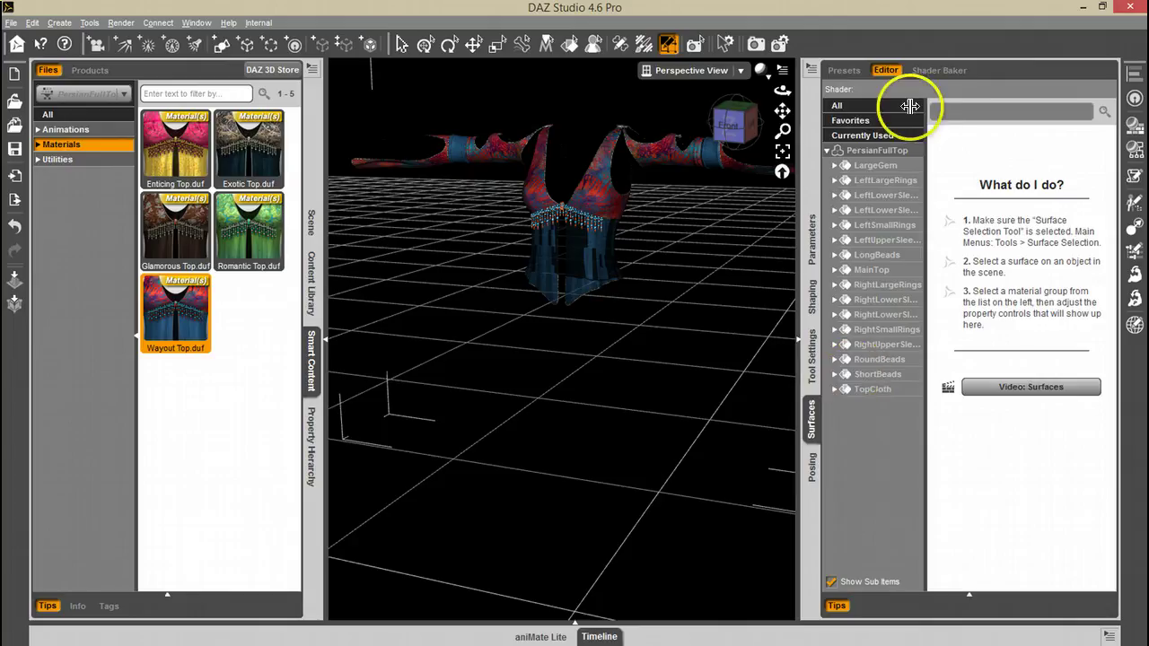
pyautogui.click(877, 150)
pyautogui.click(987, 112)
pyautogui.write('uv')
pyautogui.click(1007, 155)
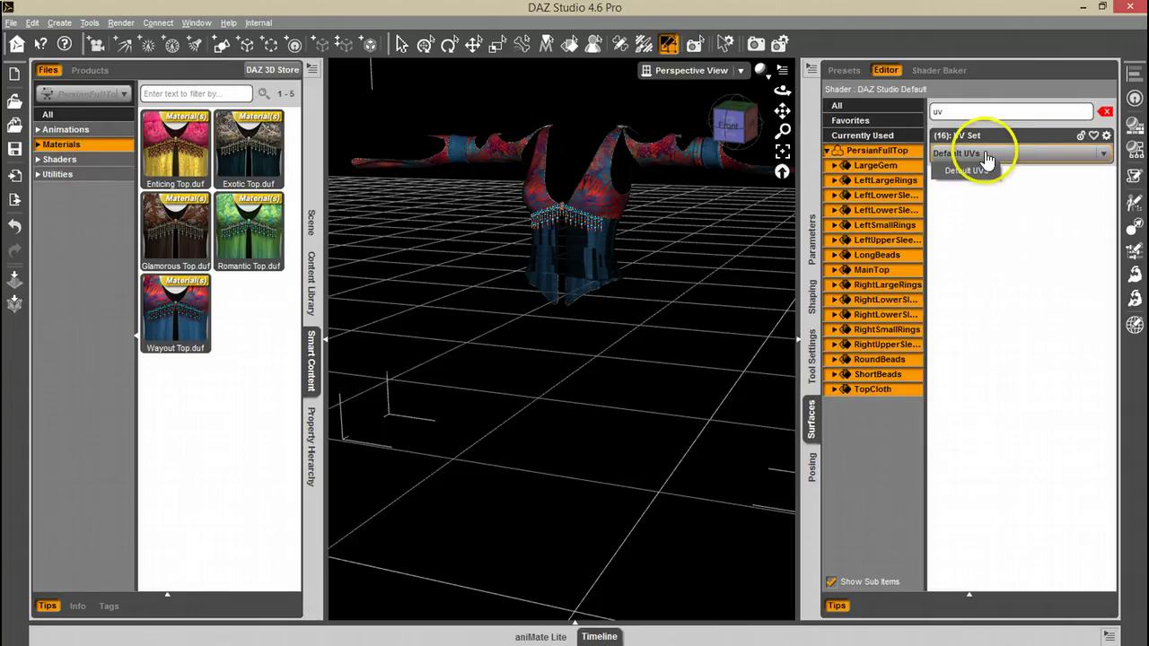
pyautogui.click(980, 171)
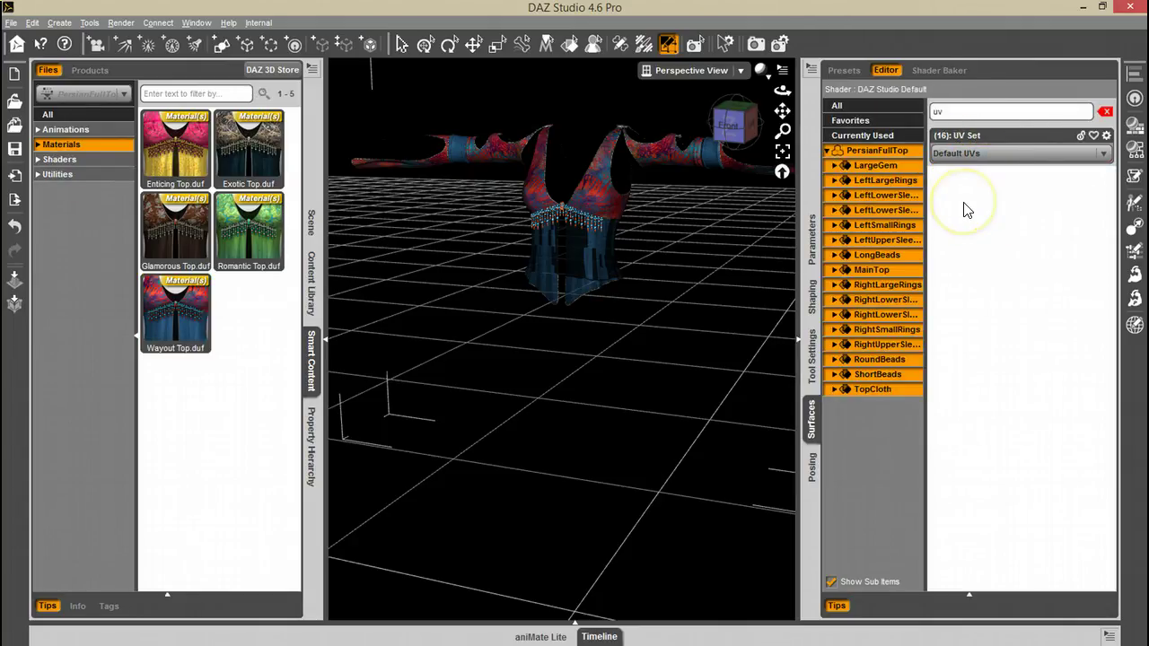